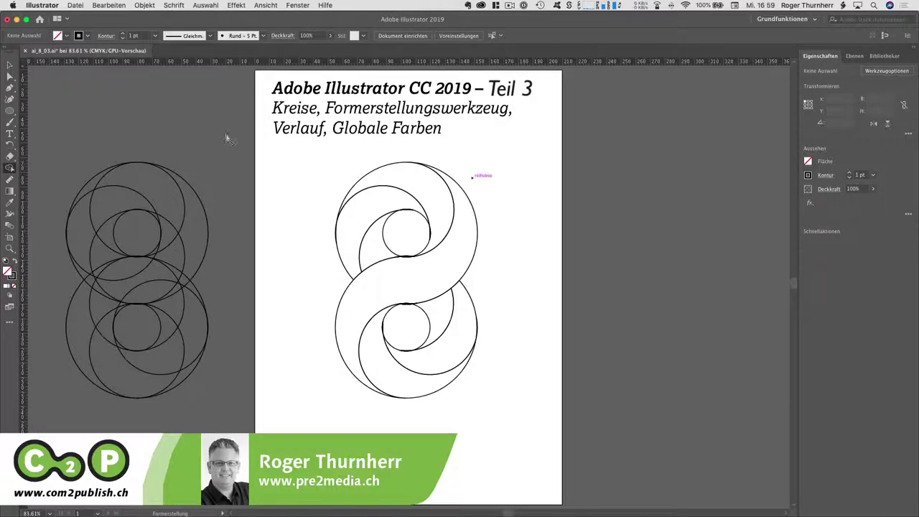
Step: Fill the marquee-selected figure-8 circles with solid black, then deselect
{"action": "key", "text": "v"}
{"action": "left_click_drag", "start_coordinate": [318, 159], "coordinate": [524, 407]}
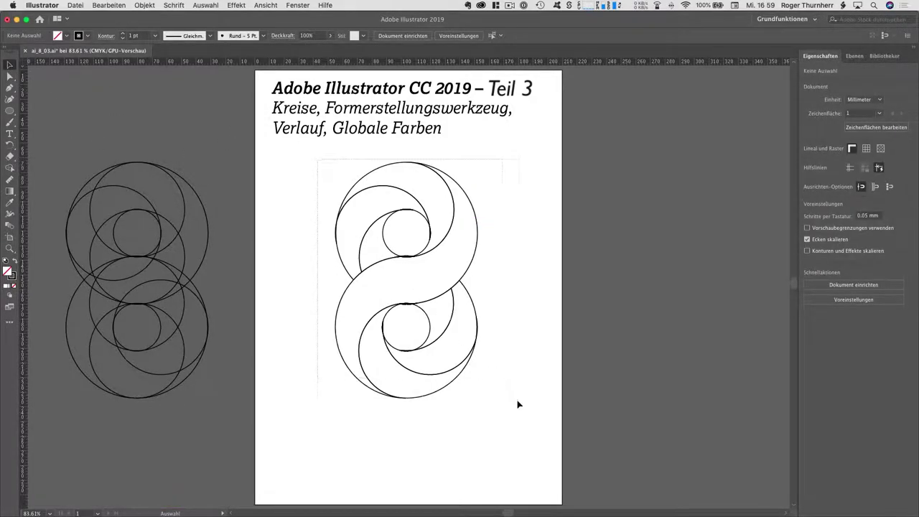
{"action": "left_click", "coordinate": [68, 35]}
{"action": "left_click", "coordinate": [36, 54]}
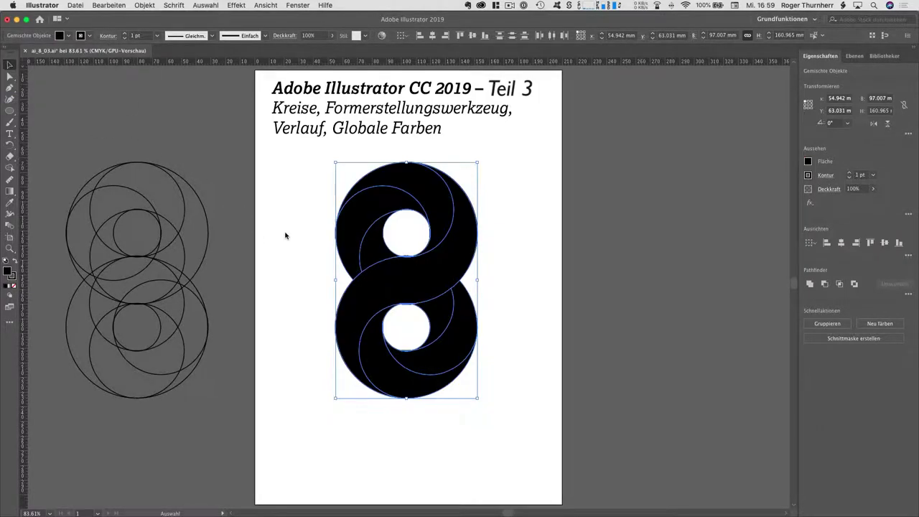
{"action": "key", "text": "Escape"}
{"action": "left_click", "coordinate": [510, 245]}
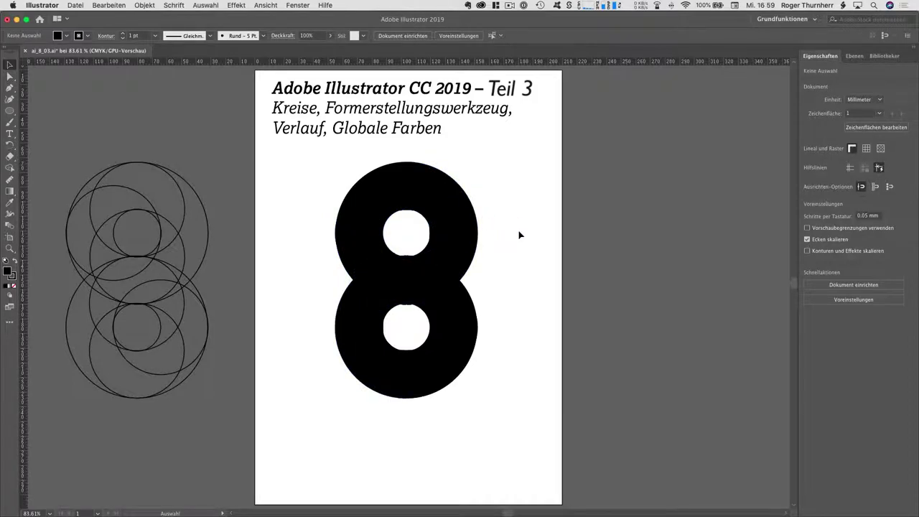
Step: Open the Gradient (Verlauf) panel and move it off the artwork
{"action": "left_click", "coordinate": [304, 5]}
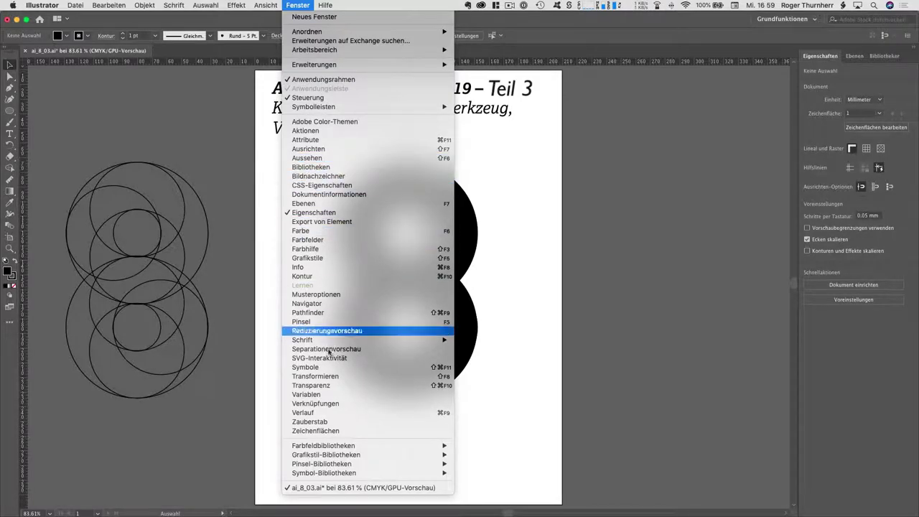
{"action": "left_click", "coordinate": [307, 412]}
{"action": "mouse_move", "coordinate": [693, 194]}
{"action": "left_mouse_down"}
{"action": "mouse_move", "coordinate": [679, 133]}
{"action": "mouse_move", "coordinate": [649, 91]}
{"action": "left_mouse_up"}
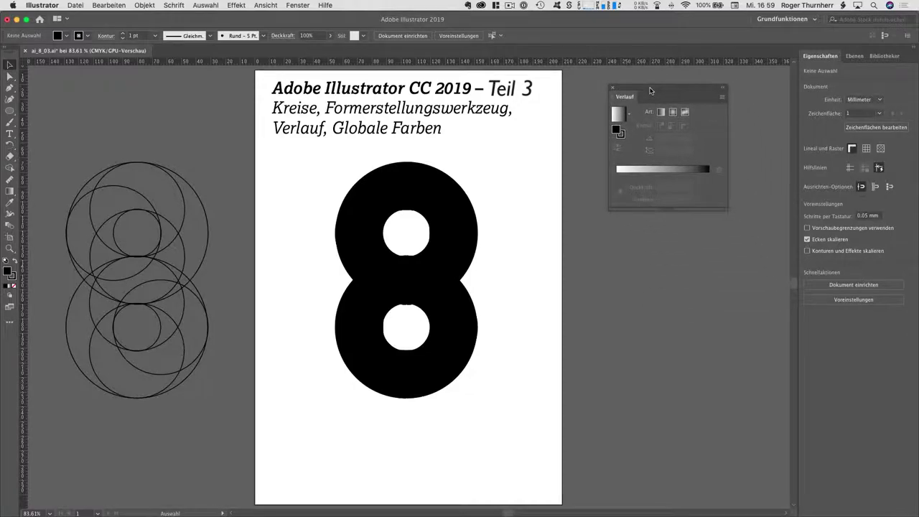
Step: Open the Swatches (Farbfelder) panel, move it aside, and widen it to show more colours
{"action": "left_click", "coordinate": [298, 5]}
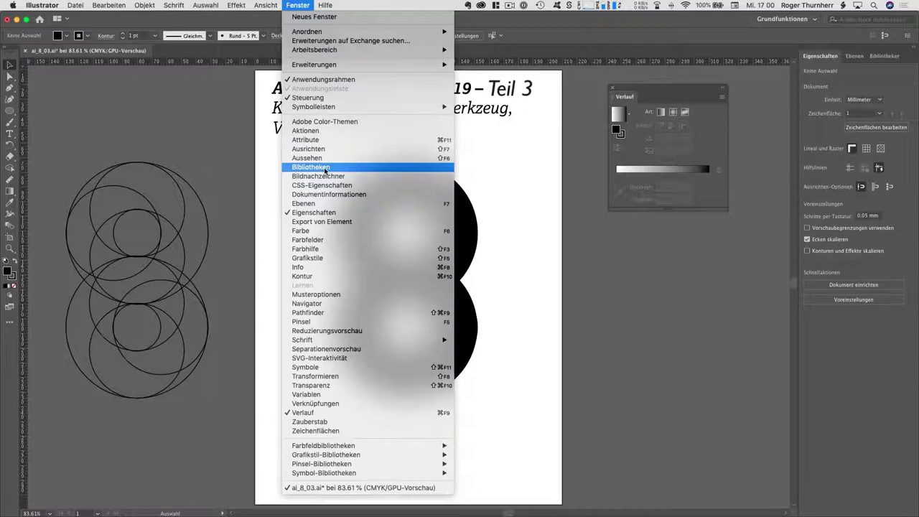
{"action": "left_click", "coordinate": [323, 240]}
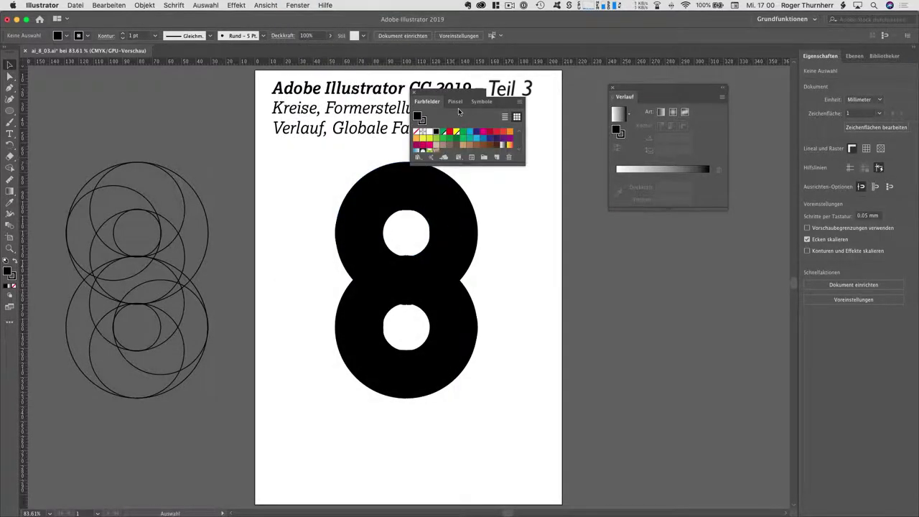
{"action": "mouse_move", "coordinate": [459, 97]}
{"action": "left_mouse_down"}
{"action": "mouse_move", "coordinate": [619, 233]}
{"action": "mouse_move", "coordinate": [660, 235]}
{"action": "left_mouse_up"}
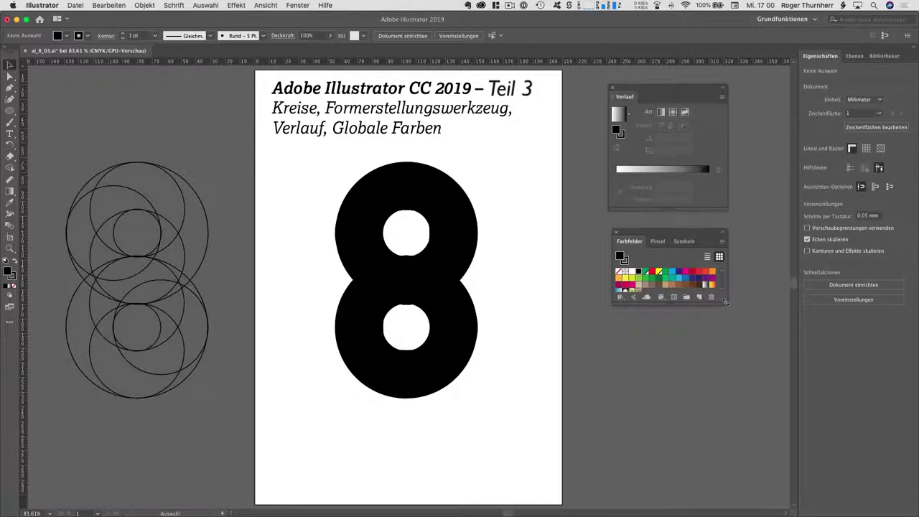
{"action": "left_click_drag", "start_coordinate": [726, 302], "coordinate": [747, 367]}
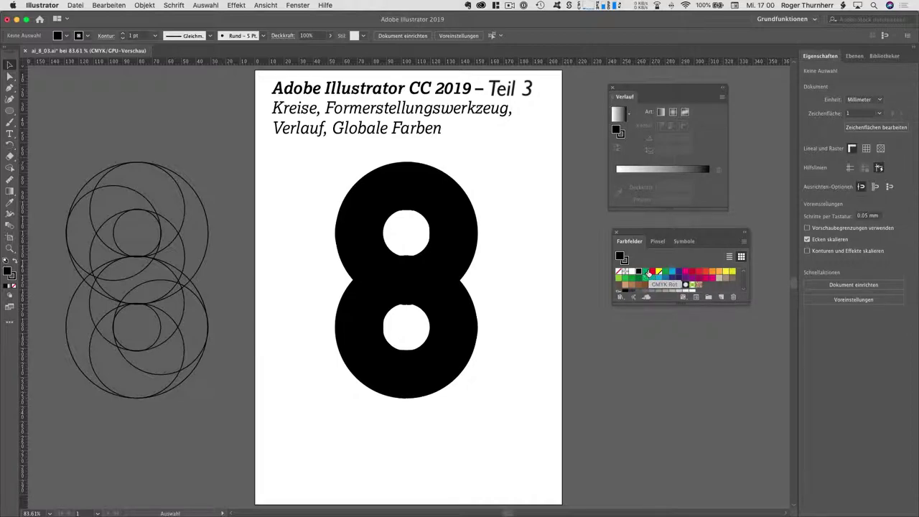
Step: Check the swatch options: the red swatch isn't global, the green one is Global
{"action": "double_click", "coordinate": [649, 272]}
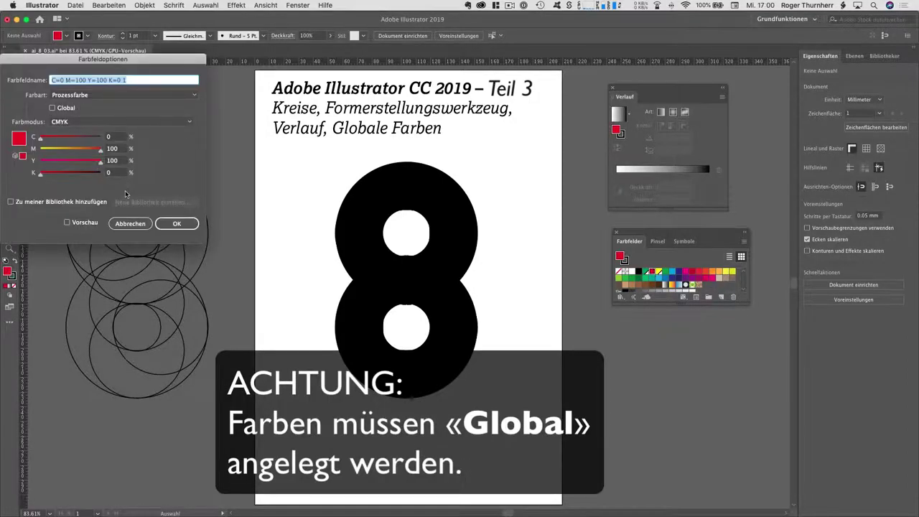
{"action": "left_click", "coordinate": [130, 223]}
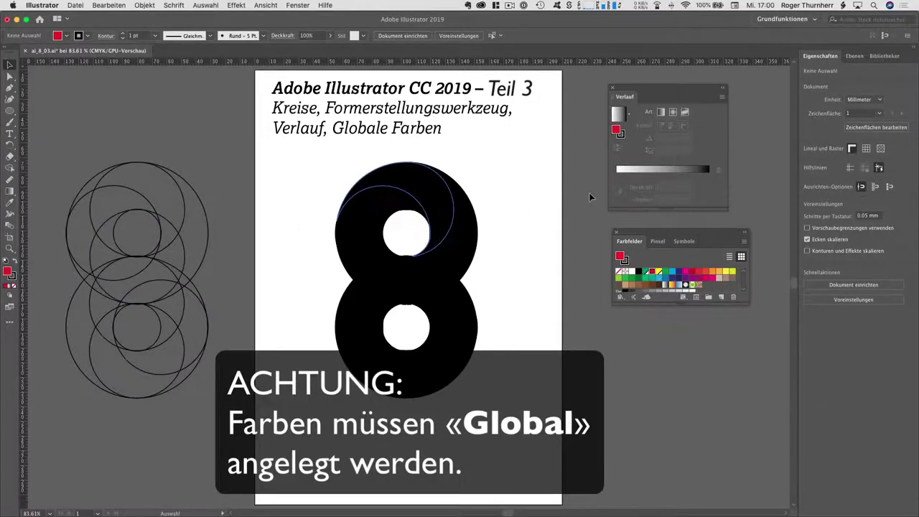
{"action": "double_click", "coordinate": [645, 272]}
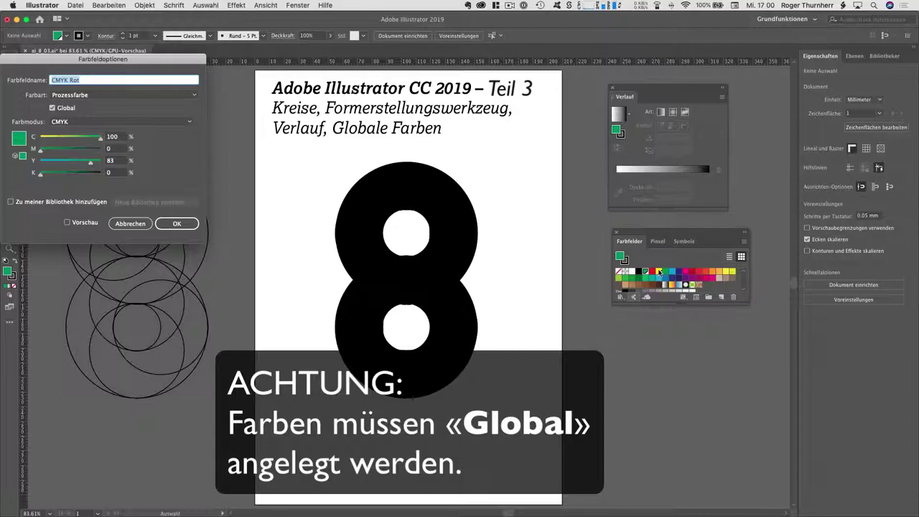
{"action": "left_click", "coordinate": [176, 223]}
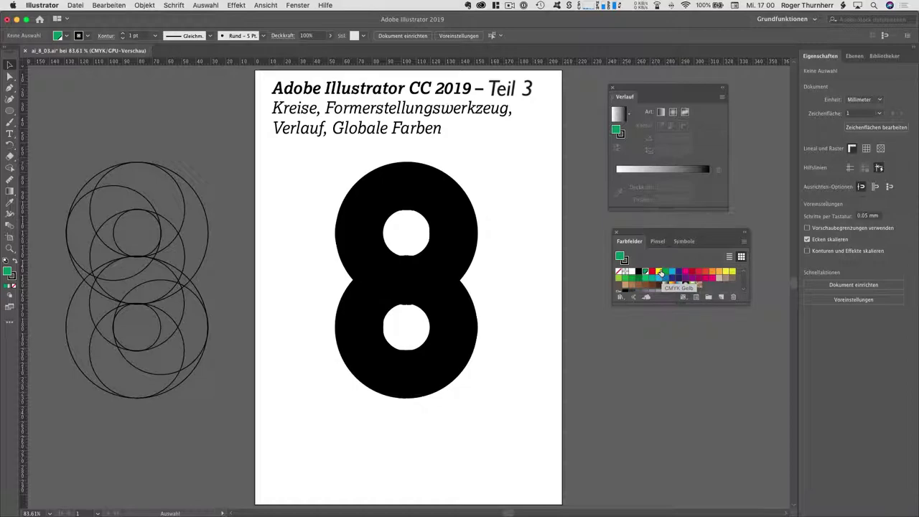
Step: Give the upper-left band a yellow-to-green gradient, then select the whole figure-8
{"action": "left_click", "coordinate": [362, 201]}
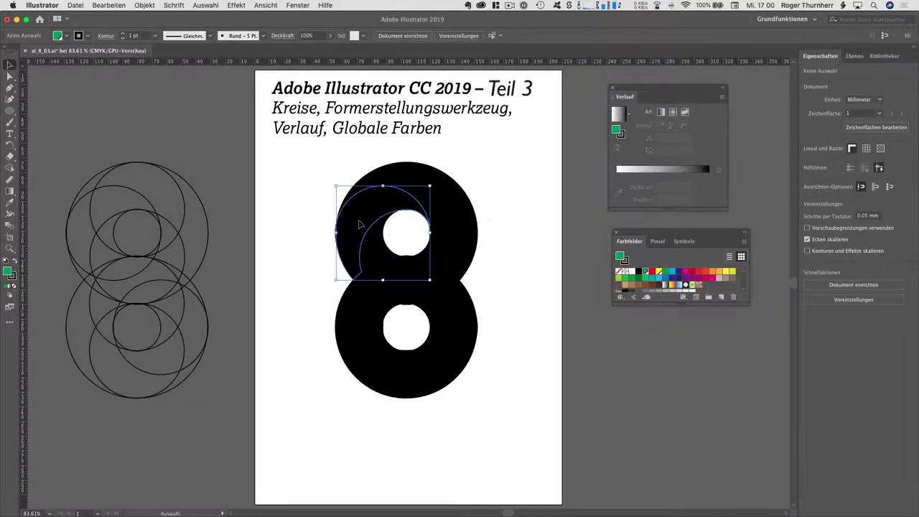
{"action": "left_click", "coordinate": [615, 115]}
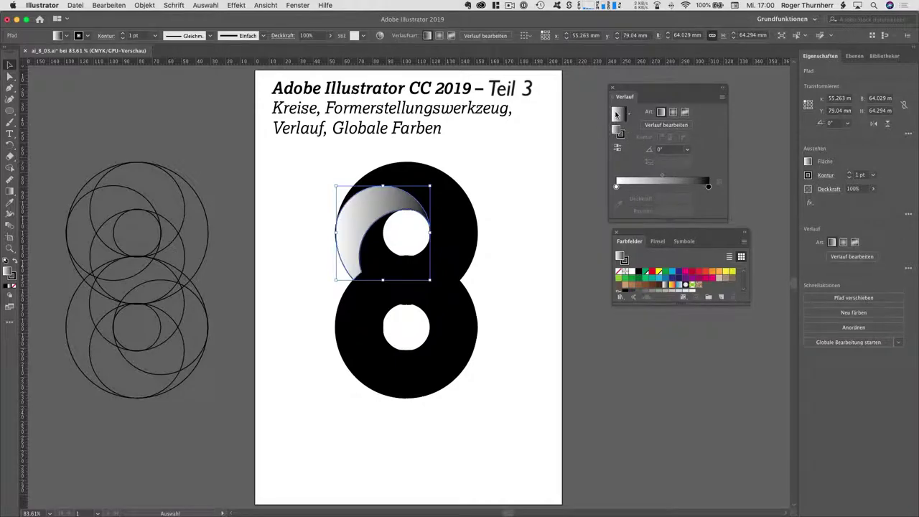
{"action": "left_click", "coordinate": [616, 187]}
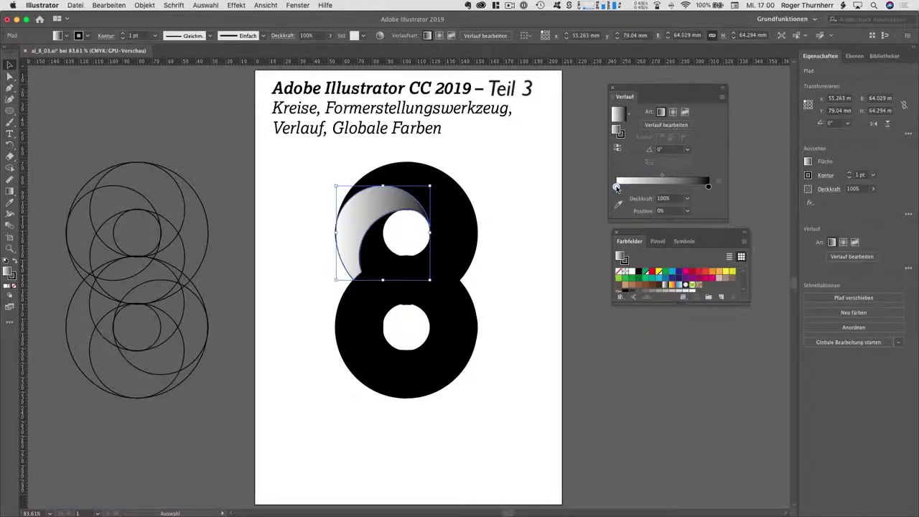
{"action": "double_click", "coordinate": [616, 188]}
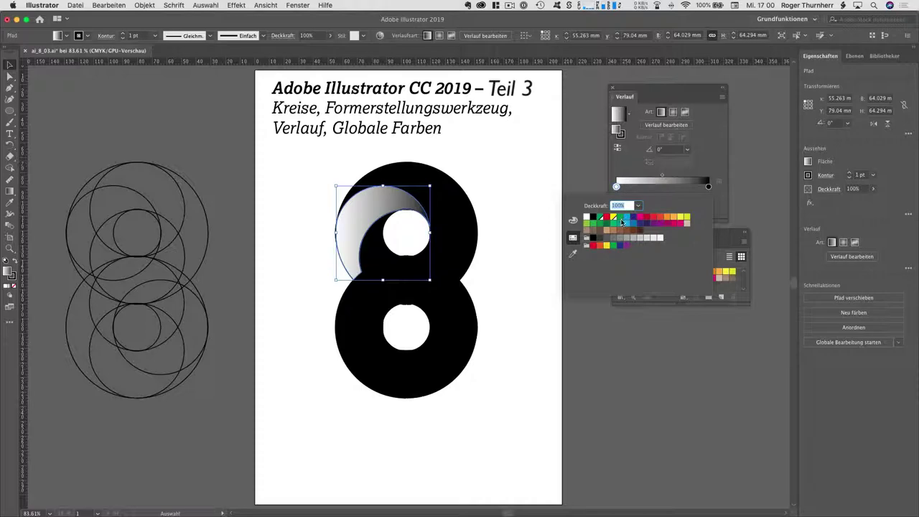
{"action": "left_click", "coordinate": [614, 218]}
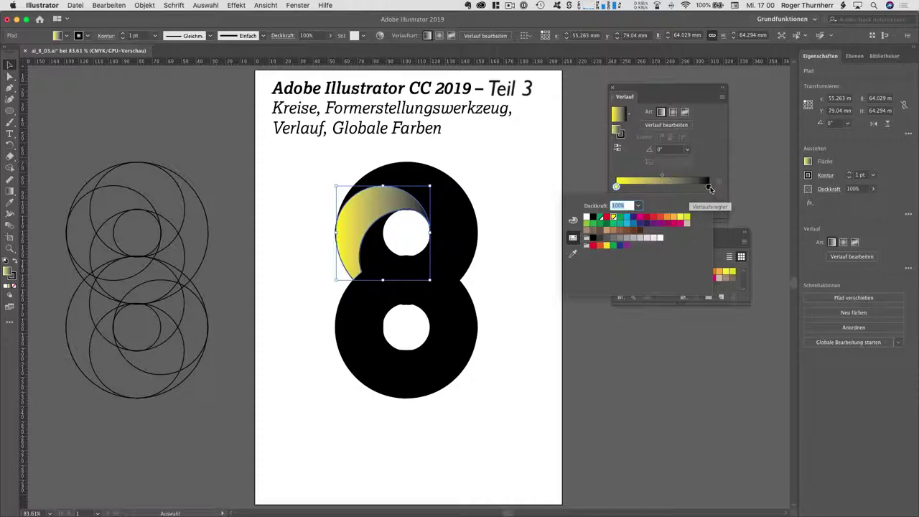
{"action": "double_click", "coordinate": [707, 186]}
{"action": "left_click", "coordinate": [600, 222]}
{"action": "left_click", "coordinate": [502, 213]}
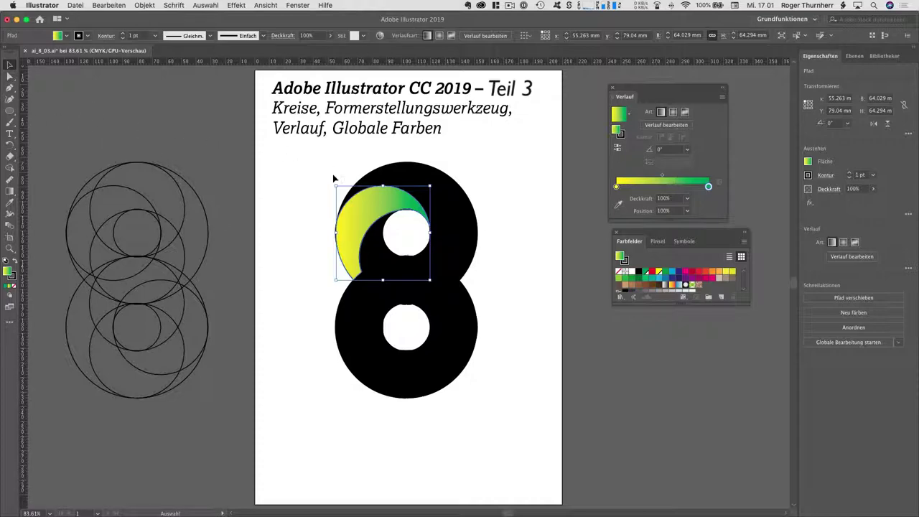
{"action": "left_click_drag", "start_coordinate": [325, 157], "coordinate": [525, 467]}
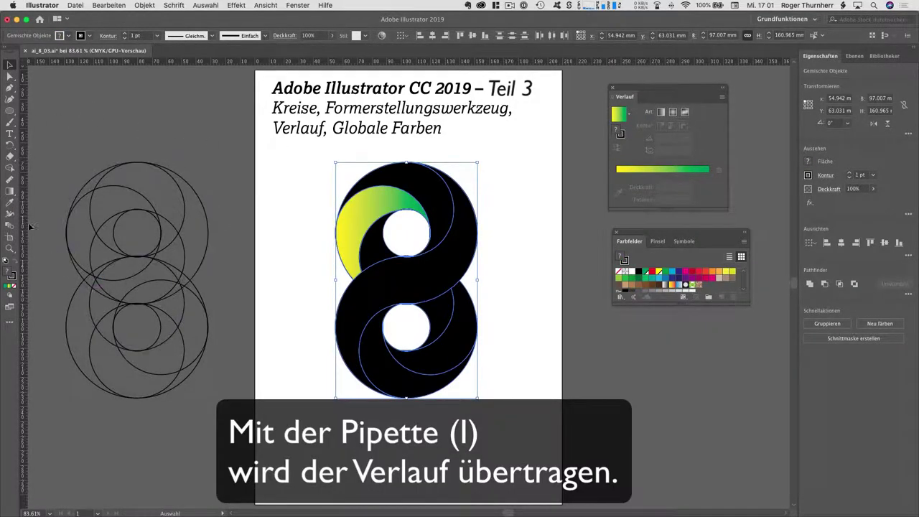
Step: Eyedropper the yellow-green gradient onto the whole figure-8
{"action": "left_click", "coordinate": [10, 202]}
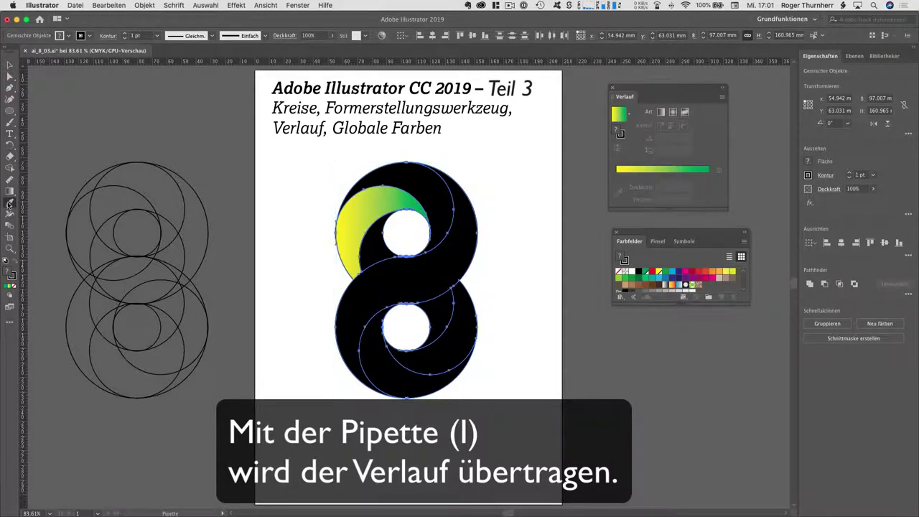
{"action": "left_click", "coordinate": [371, 208]}
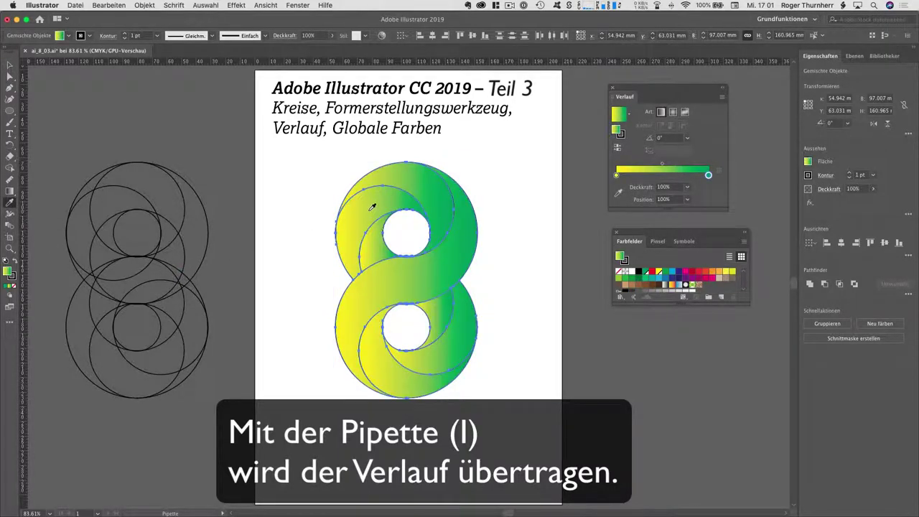
{"action": "key", "text": "v"}
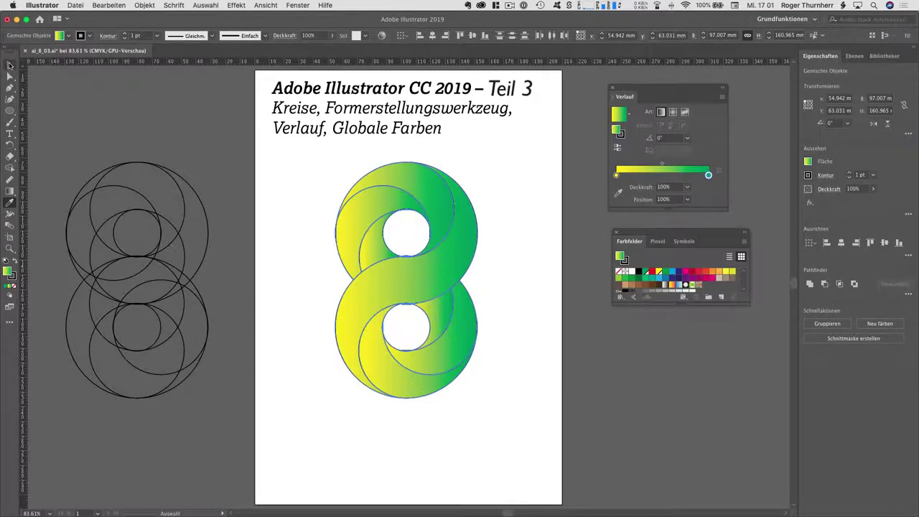
{"action": "left_click", "coordinate": [274, 197]}
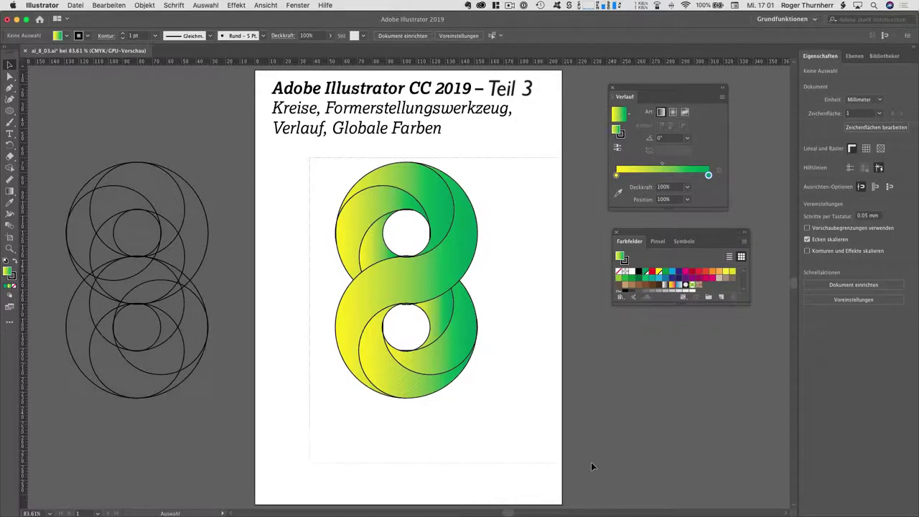
Step: Set the figure-8 group's stroke to white, then select the upper-left loop
{"action": "left_click", "coordinate": [425, 368]}
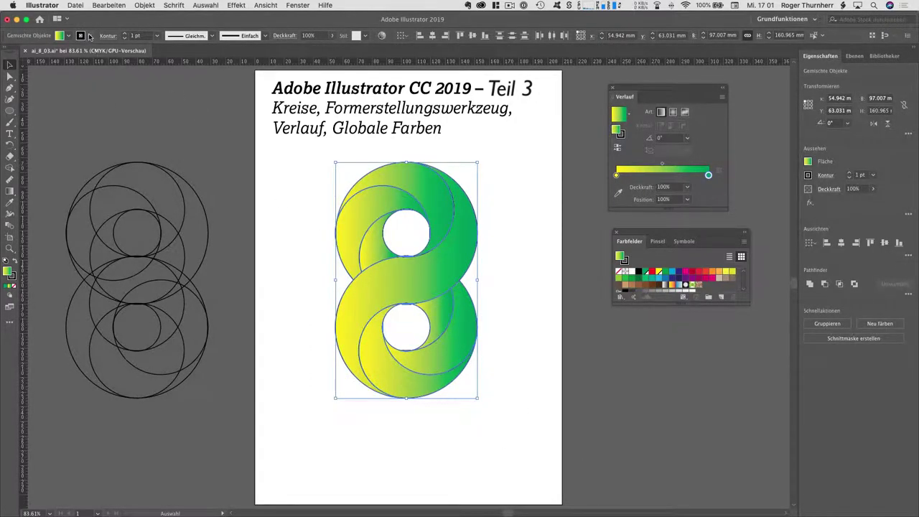
{"action": "left_click", "coordinate": [89, 35]}
{"action": "left_click", "coordinate": [18, 52]}
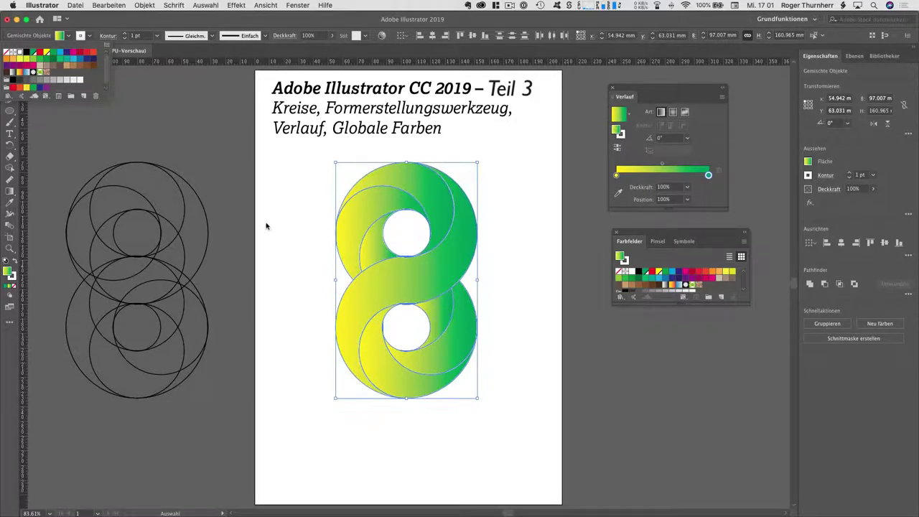
{"action": "left_click", "coordinate": [274, 206]}
{"action": "left_click", "coordinate": [281, 189]}
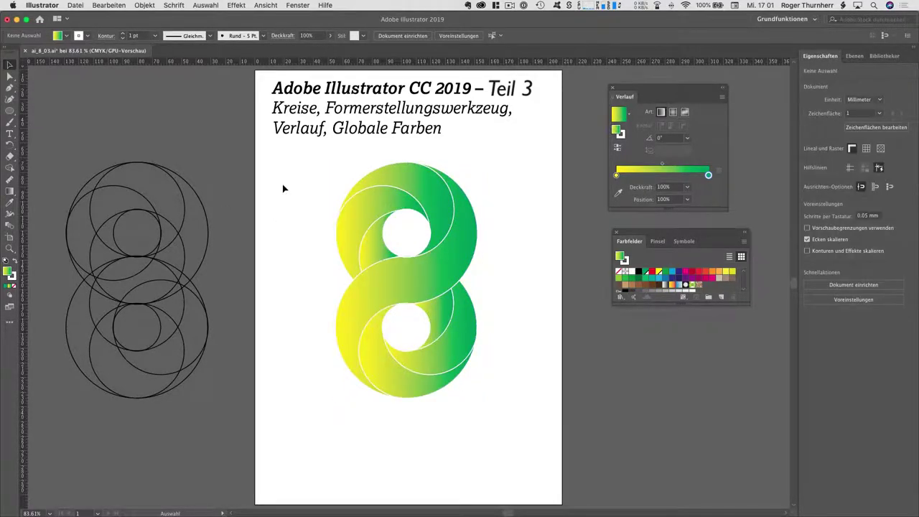
{"action": "left_click", "coordinate": [374, 210]}
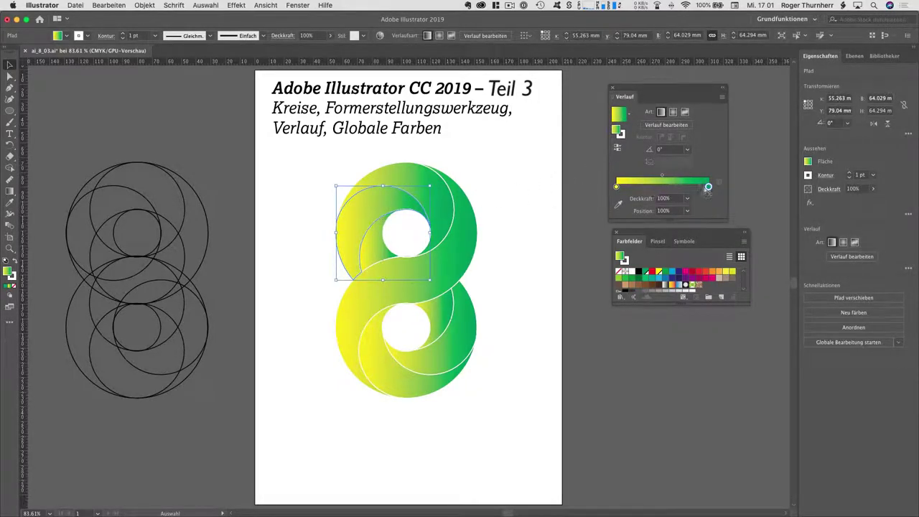
Step: Pull the green stop inward and angle the upper loop's gradient diagonally
{"action": "left_click_drag", "start_coordinate": [708, 188], "coordinate": [697, 187]}
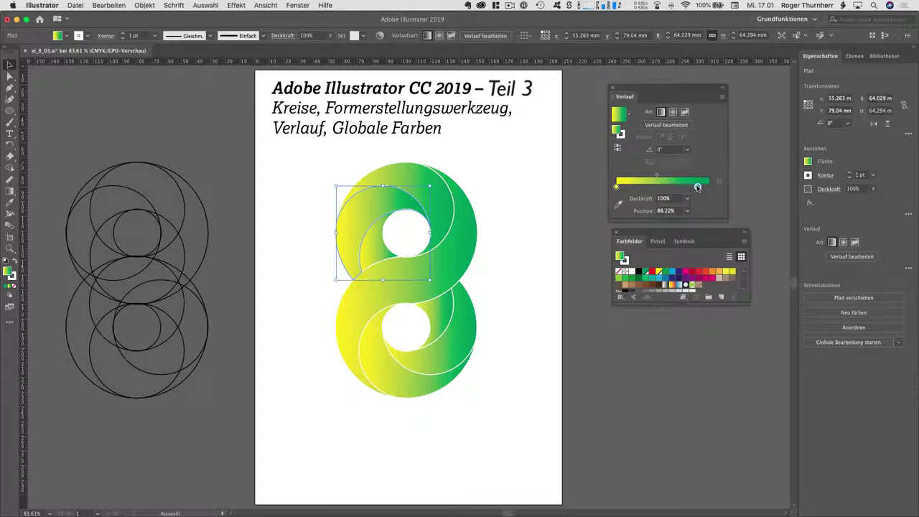
{"action": "left_click", "coordinate": [10, 191]}
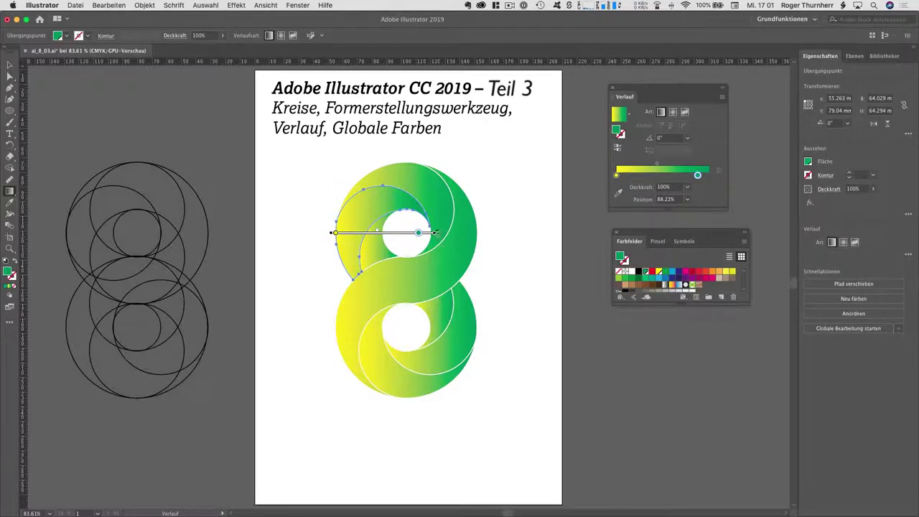
{"action": "left_click_drag", "start_coordinate": [437, 228], "coordinate": [412, 173]}
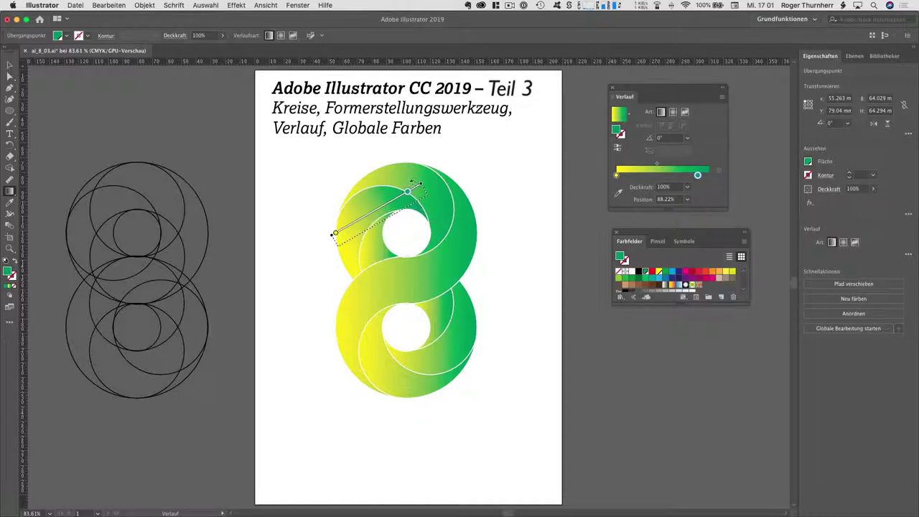
{"action": "left_click", "coordinate": [346, 238]}
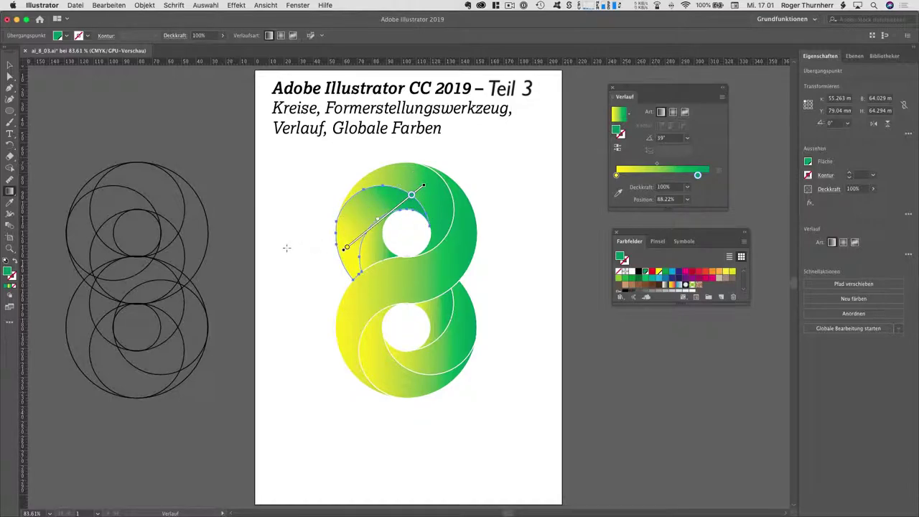
{"action": "left_click", "coordinate": [10, 65]}
{"action": "left_click", "coordinate": [276, 188]}
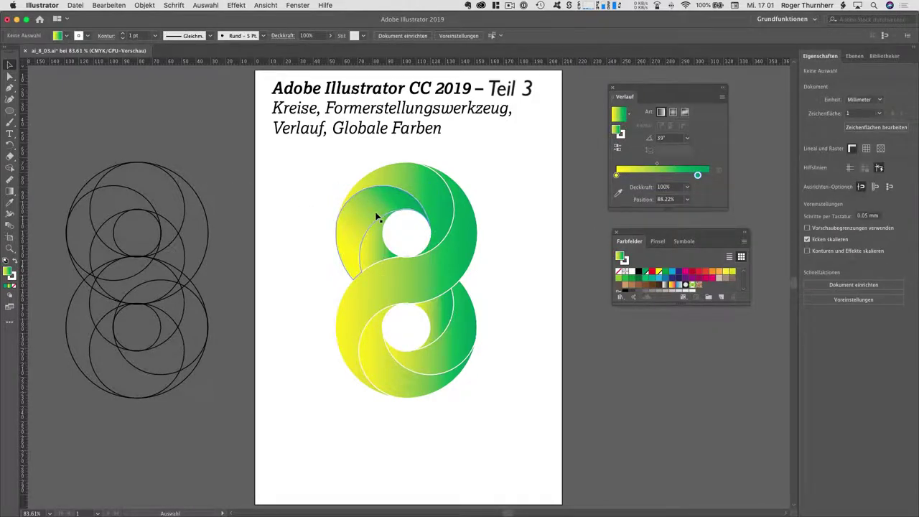
Step: Copy the upper crescent's gradient onto the lower-right crescent and reverse it
{"action": "left_click", "coordinate": [437, 311]}
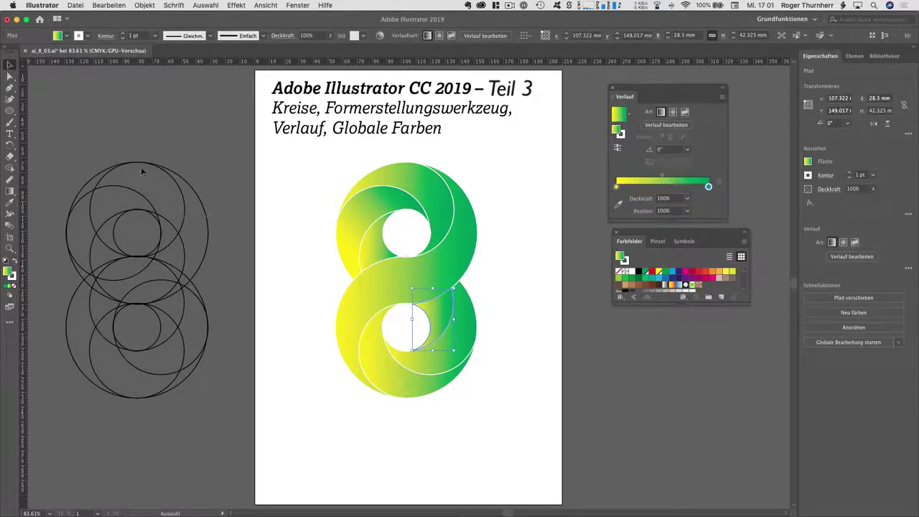
{"action": "left_click", "coordinate": [9, 202]}
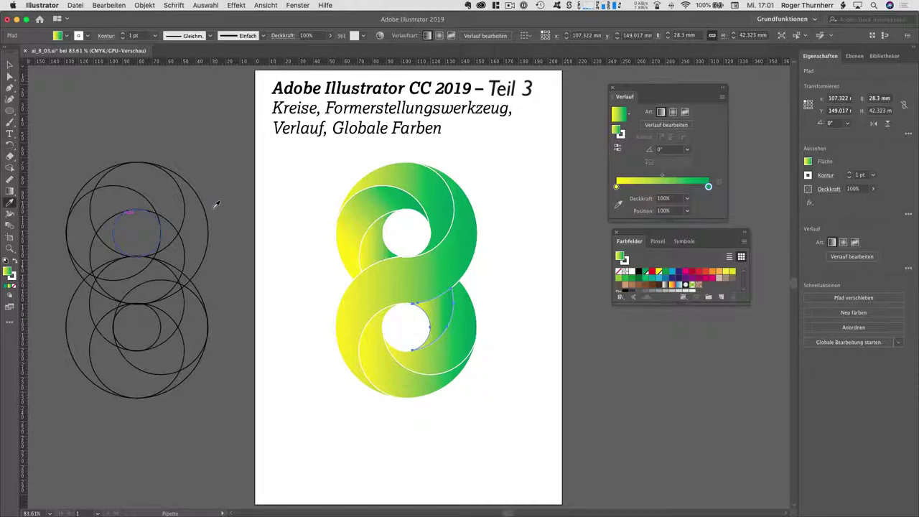
{"action": "left_click", "coordinate": [361, 213]}
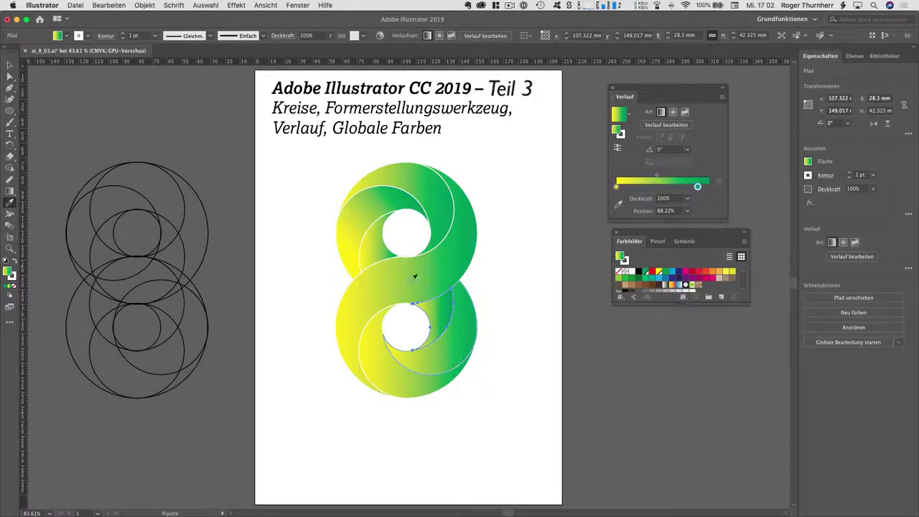
{"action": "key", "text": "v"}
{"action": "left_click", "coordinate": [472, 338]}
{"action": "key", "text": "i"}
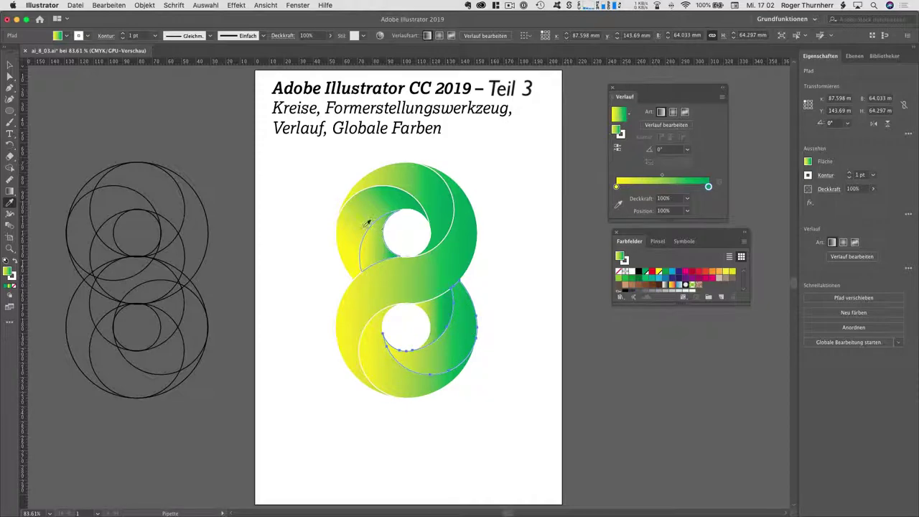
{"action": "left_click", "coordinate": [360, 220]}
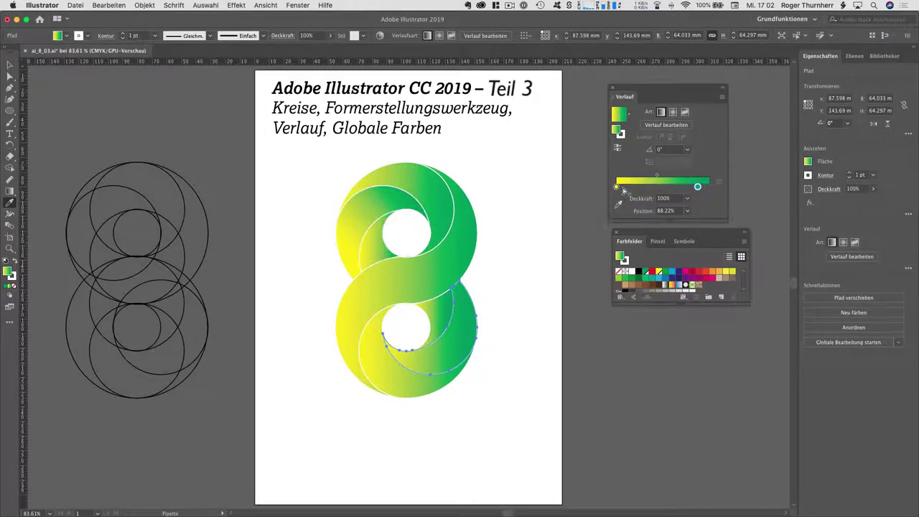
{"action": "left_click", "coordinate": [617, 148]}
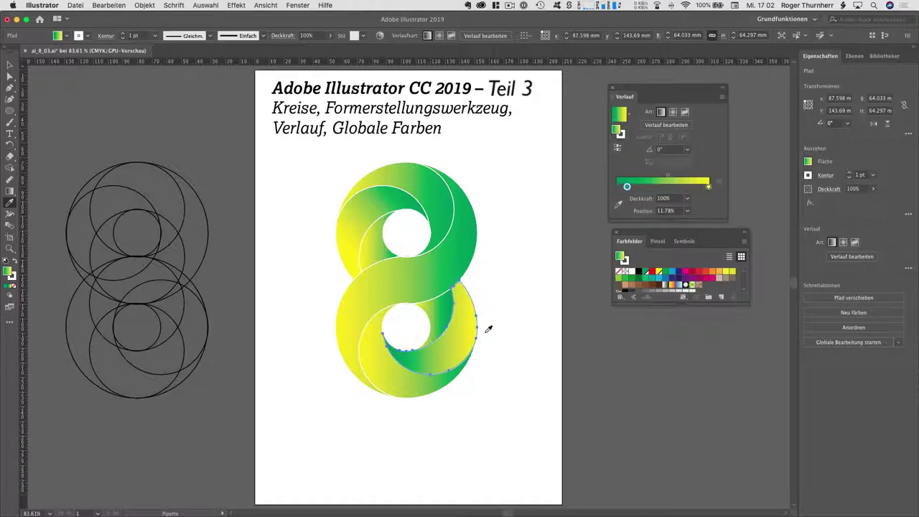
Step: Reverse the upper crescent's gradient direction as well
{"action": "key", "text": "v"}
{"action": "left_click", "coordinate": [374, 252]}
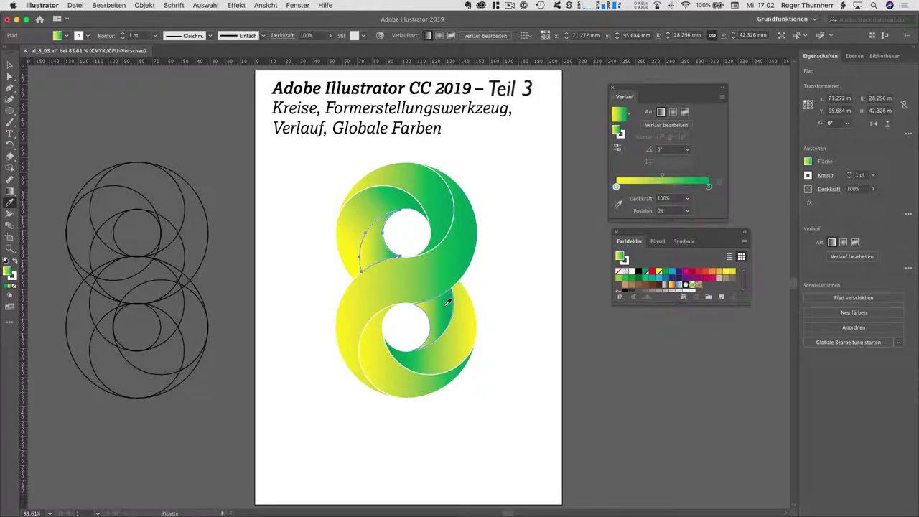
{"action": "key", "text": "i"}
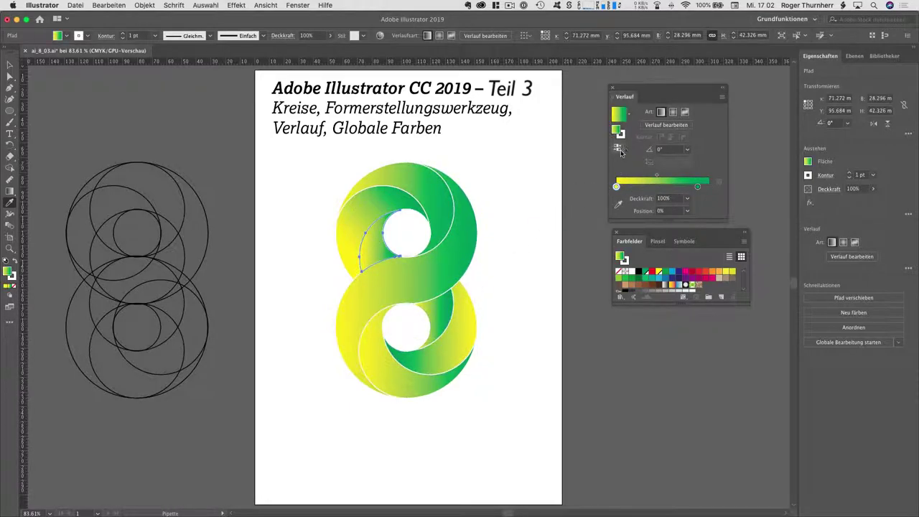
{"action": "left_click", "coordinate": [617, 148]}
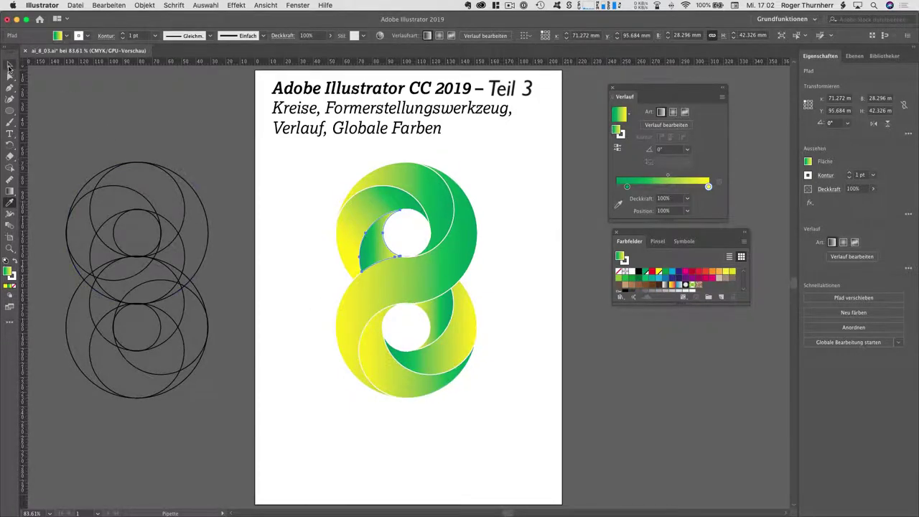
Step: Redraw the upper crescent's gradient at about 80.4°, green toward the top, then select the figure-8
{"action": "left_click", "coordinate": [9, 190]}
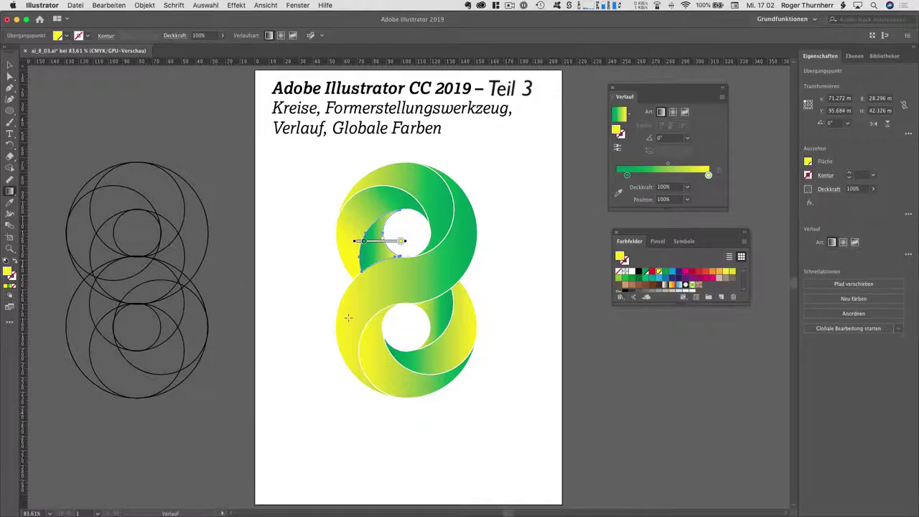
{"action": "mouse_move", "coordinate": [348, 342]}
{"action": "left_mouse_down"}
{"action": "mouse_move", "coordinate": [420, 173]}
{"action": "mouse_move", "coordinate": [379, 156]}
{"action": "left_mouse_up"}
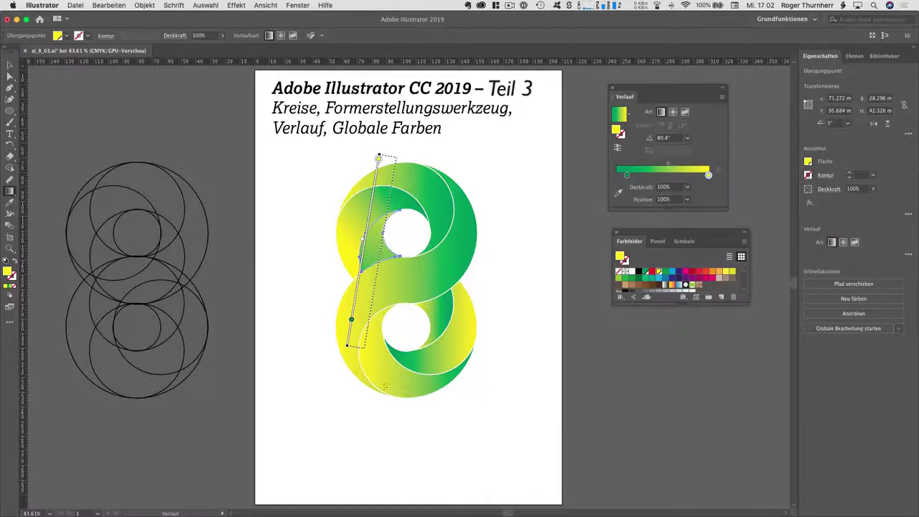
{"action": "left_click_drag", "start_coordinate": [352, 322], "coordinate": [348, 343]}
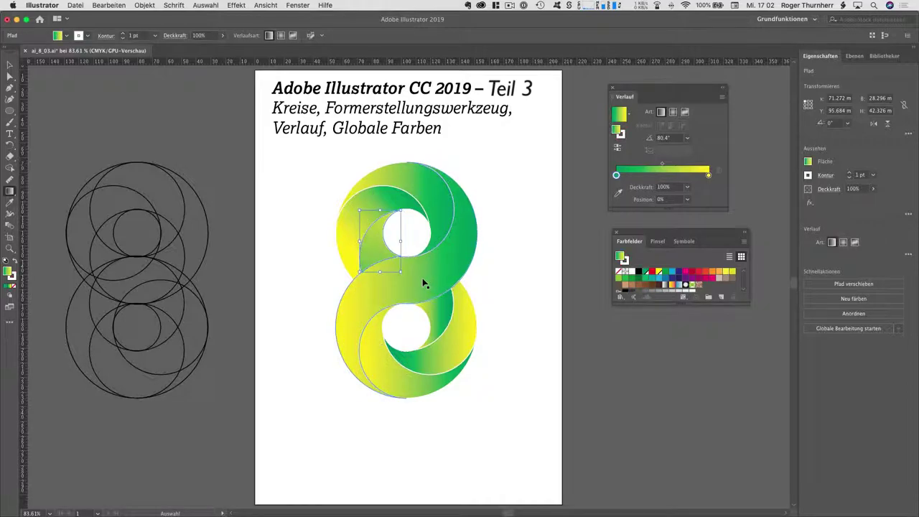
{"action": "left_click_drag", "start_coordinate": [335, 280], "coordinate": [480, 280]}
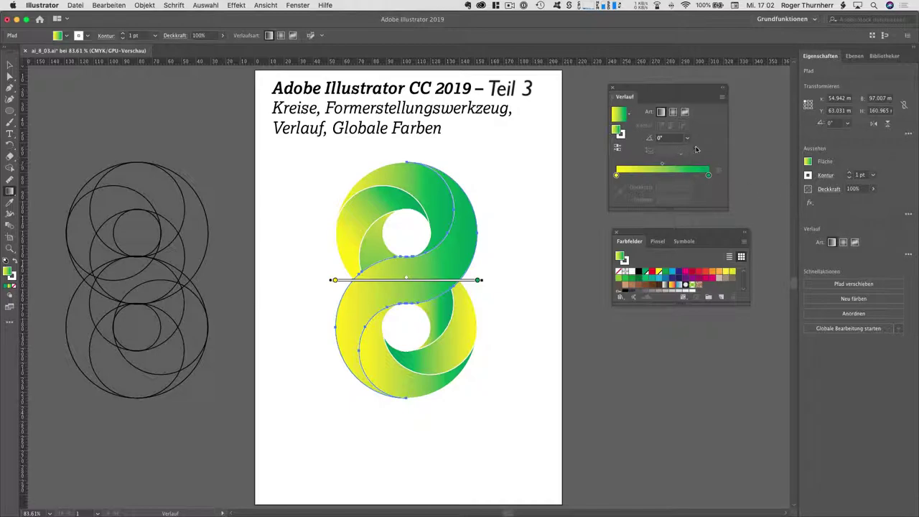
Step: Give the central band a reversed green-to-yellow gradient angled at 36.1°
{"action": "left_click", "coordinate": [672, 113]}
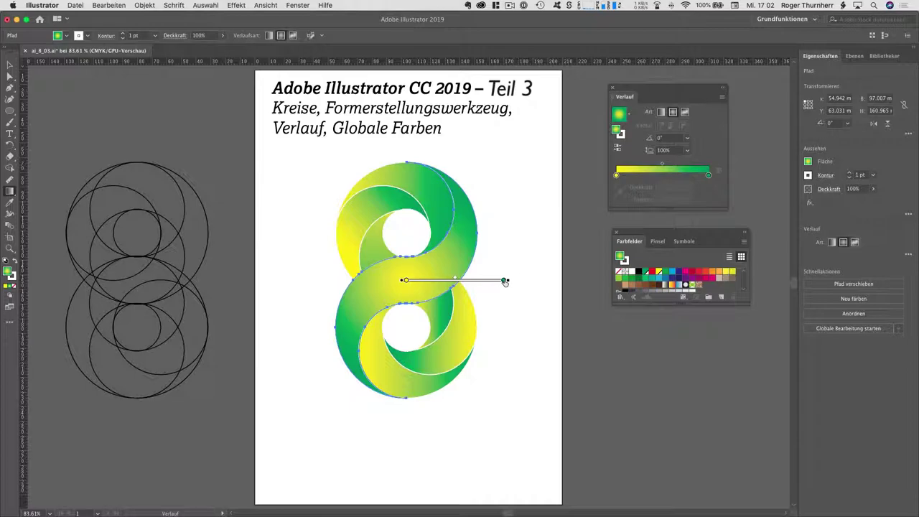
{"action": "left_click_drag", "start_coordinate": [511, 272], "coordinate": [514, 247]}
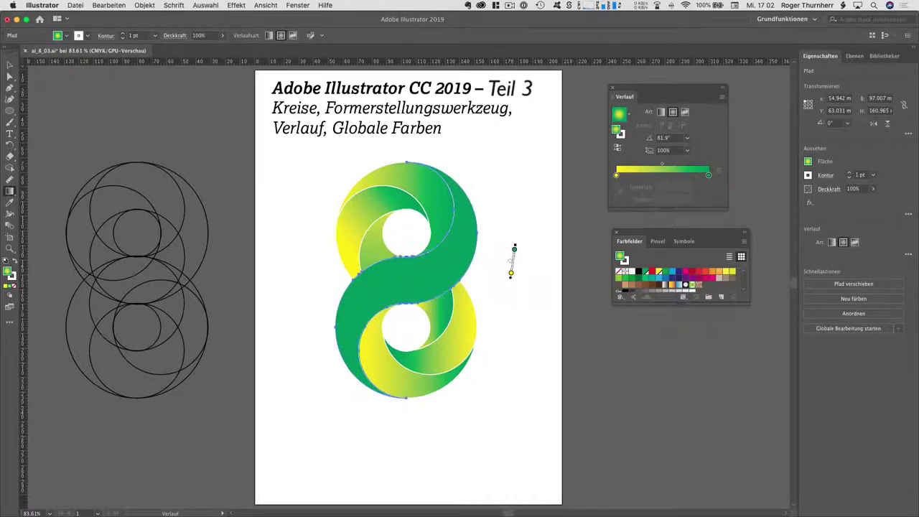
{"action": "mouse_move", "coordinate": [386, 291]}
{"action": "left_mouse_down"}
{"action": "mouse_move", "coordinate": [472, 224]}
{"action": "mouse_move", "coordinate": [460, 237]}
{"action": "left_mouse_up"}
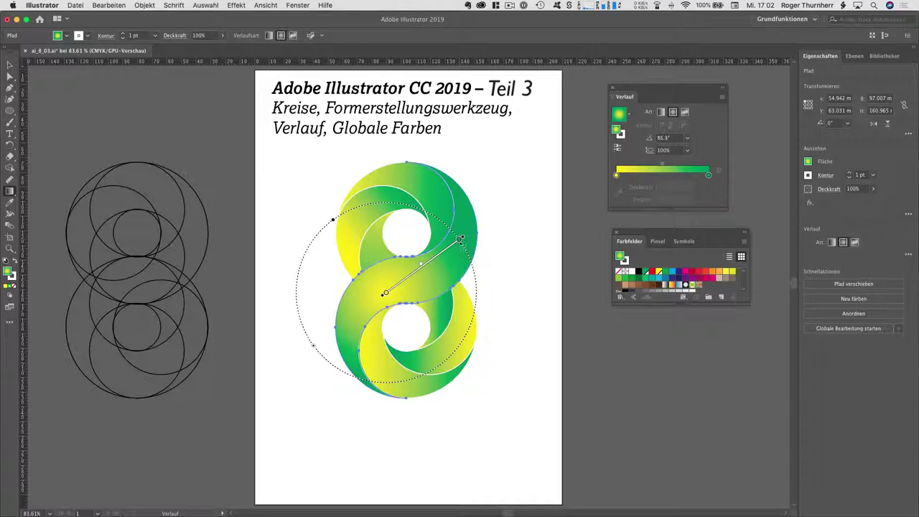
{"action": "left_click", "coordinate": [618, 148]}
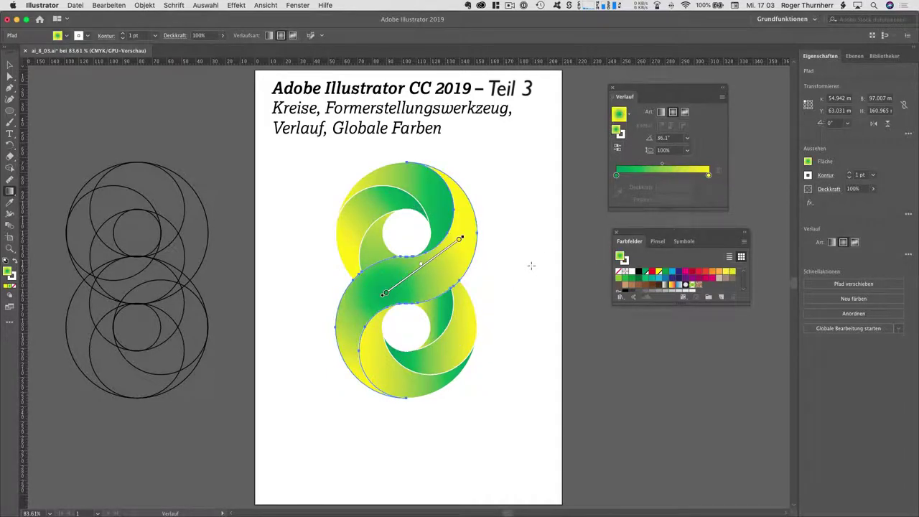
Step: Move the central band gradient's green start stop to about 8.42%
{"action": "left_click_drag", "start_coordinate": [460, 240], "coordinate": [462, 239]}
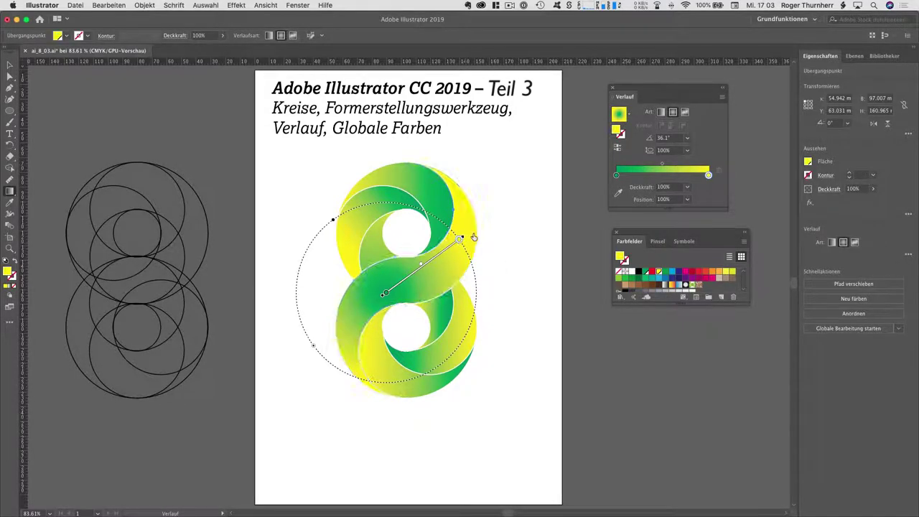
{"action": "left_click_drag", "start_coordinate": [386, 294], "coordinate": [393, 293]}
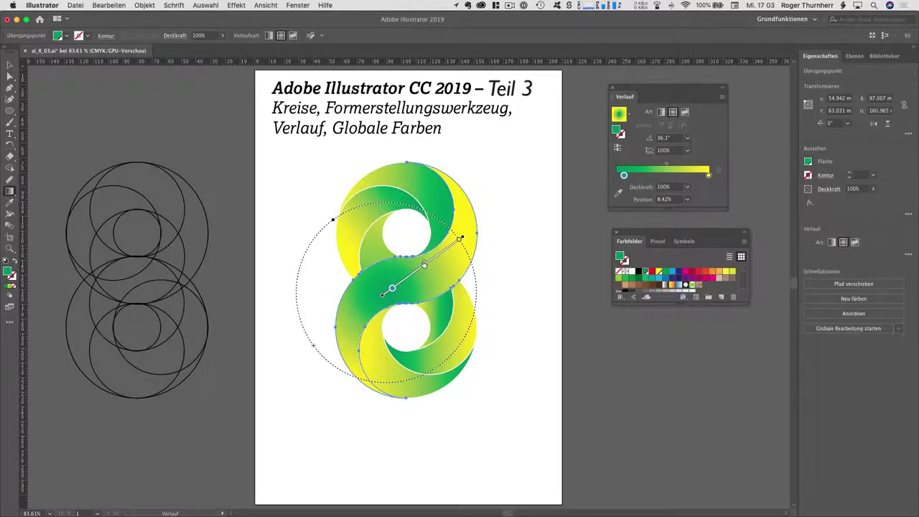
{"action": "left_click_drag", "start_coordinate": [393, 293], "coordinate": [399, 290]}
{"action": "left_click_drag", "start_coordinate": [442, 260], "coordinate": [460, 240]}
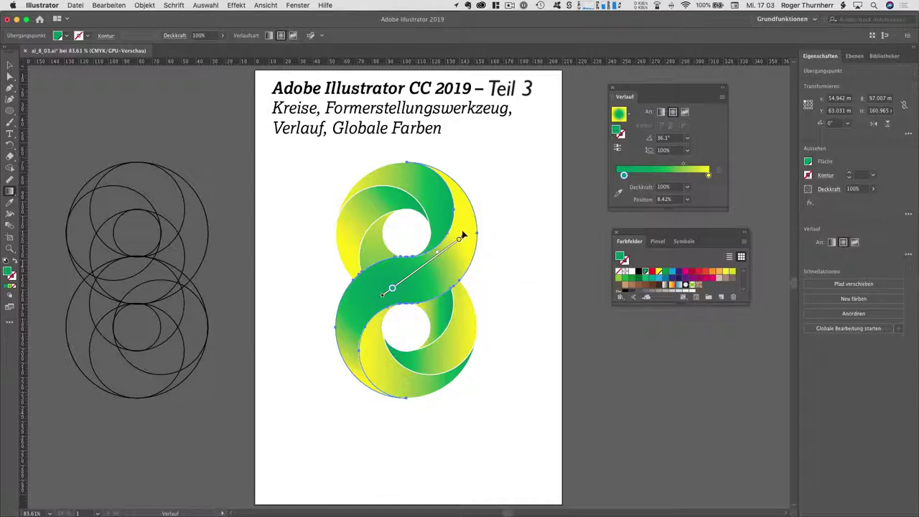
Step: Redraw the central band's gradient at about -143° and reverse its colours
{"action": "left_click_drag", "start_coordinate": [458, 233], "coordinate": [505, 187]}
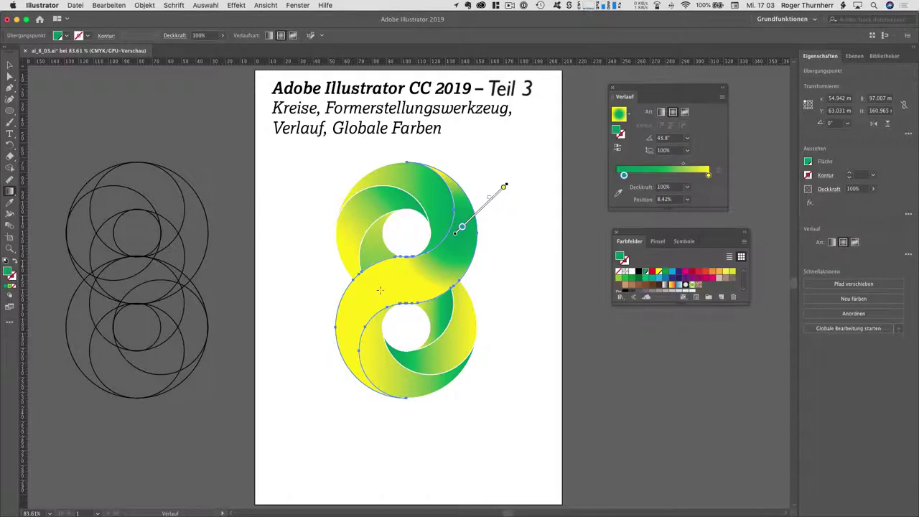
{"action": "left_click_drag", "start_coordinate": [349, 351], "coordinate": [453, 250]}
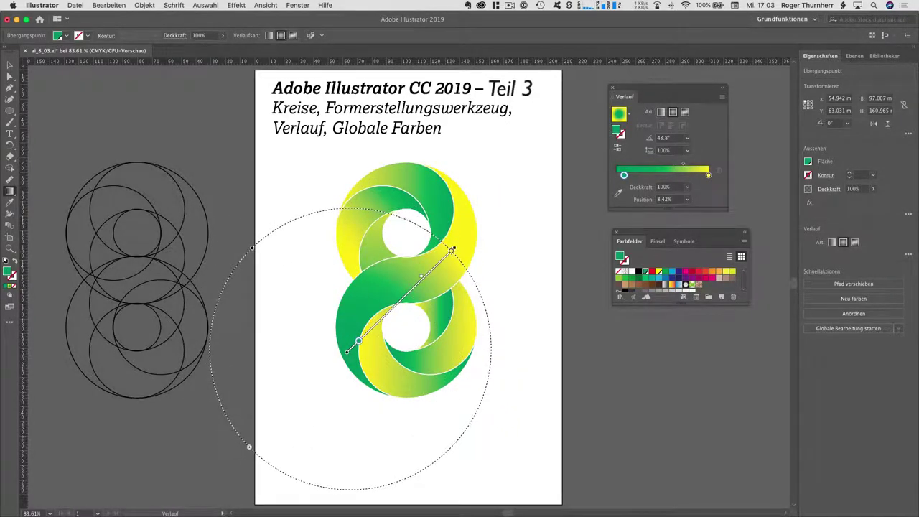
{"action": "left_click_drag", "start_coordinate": [452, 250], "coordinate": [468, 208]}
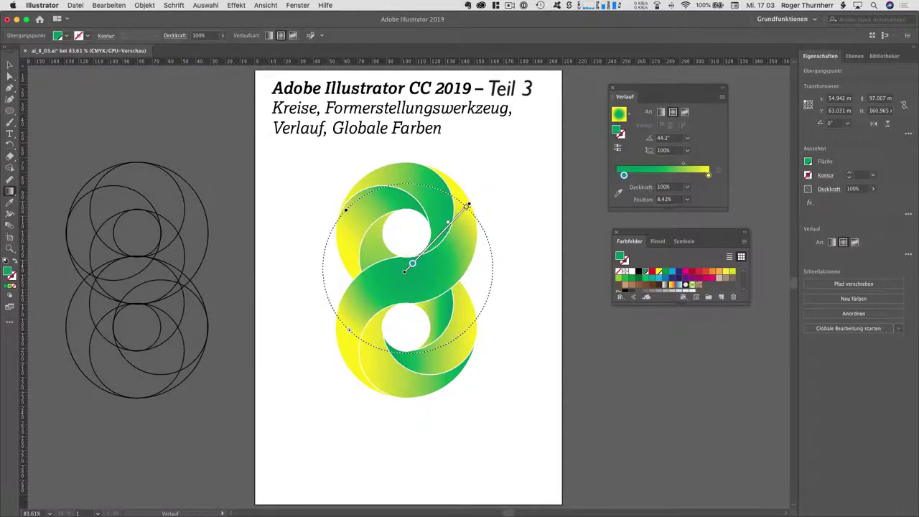
{"action": "mouse_move", "coordinate": [407, 267]}
{"action": "left_mouse_down"}
{"action": "mouse_move", "coordinate": [472, 263]}
{"action": "mouse_move", "coordinate": [342, 397]}
{"action": "mouse_move", "coordinate": [354, 328]}
{"action": "mouse_move", "coordinate": [333, 366]}
{"action": "mouse_move", "coordinate": [343, 349]}
{"action": "mouse_move", "coordinate": [328, 349]}
{"action": "mouse_move", "coordinate": [323, 332]}
{"action": "mouse_move", "coordinate": [336, 324]}
{"action": "mouse_move", "coordinate": [318, 333]}
{"action": "left_mouse_up"}
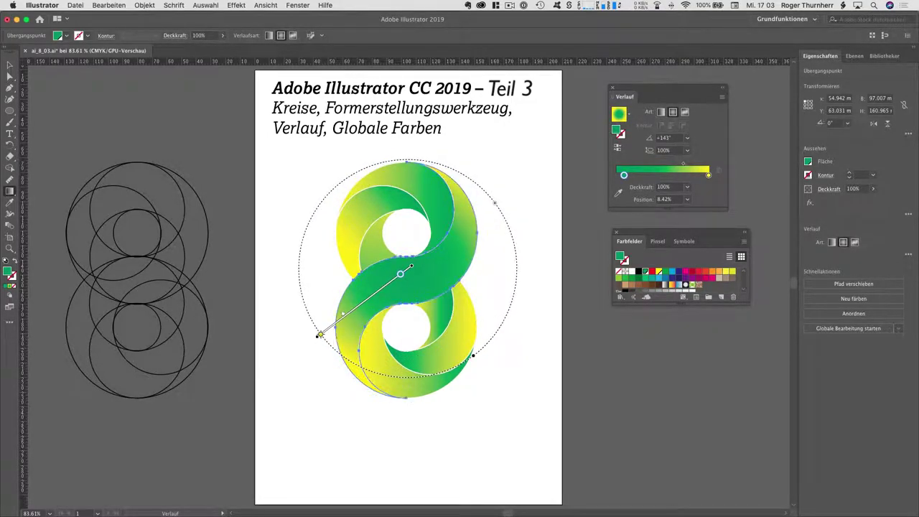
{"action": "left_click", "coordinate": [617, 147]}
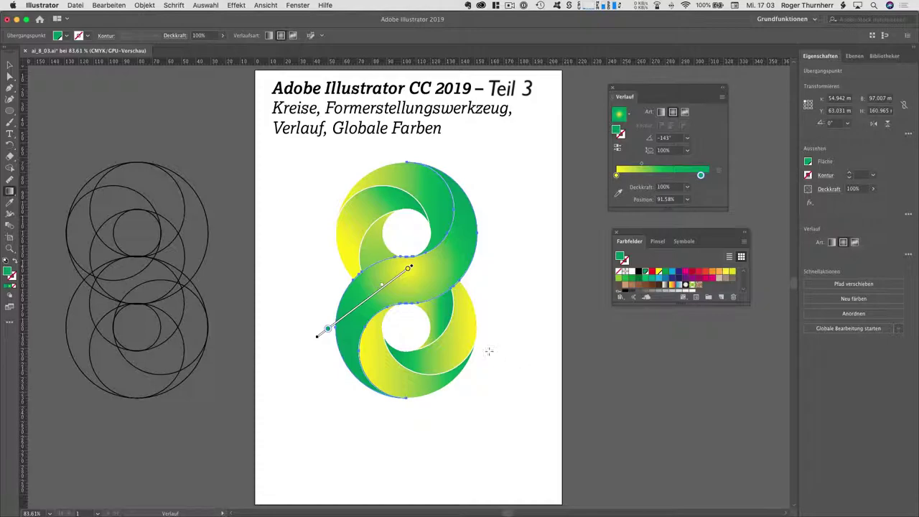
Step: Set the lower loop's gradient angle to 60°
{"action": "left_click", "coordinate": [9, 65]}
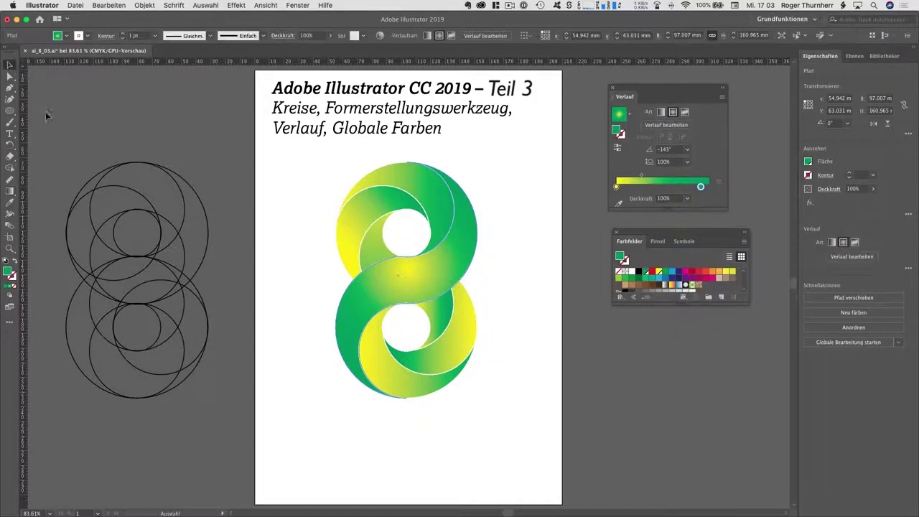
{"action": "left_click", "coordinate": [523, 320]}
{"action": "left_click", "coordinate": [465, 363]}
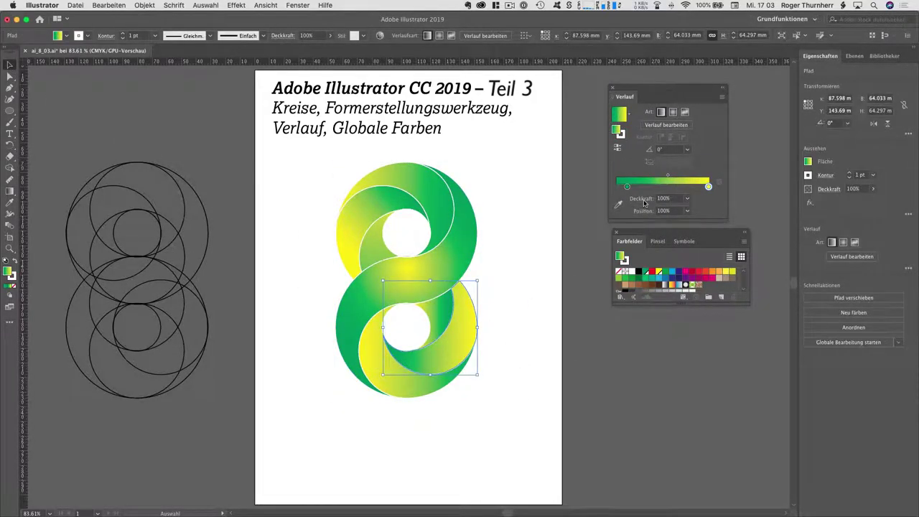
{"action": "left_click", "coordinate": [616, 148]}
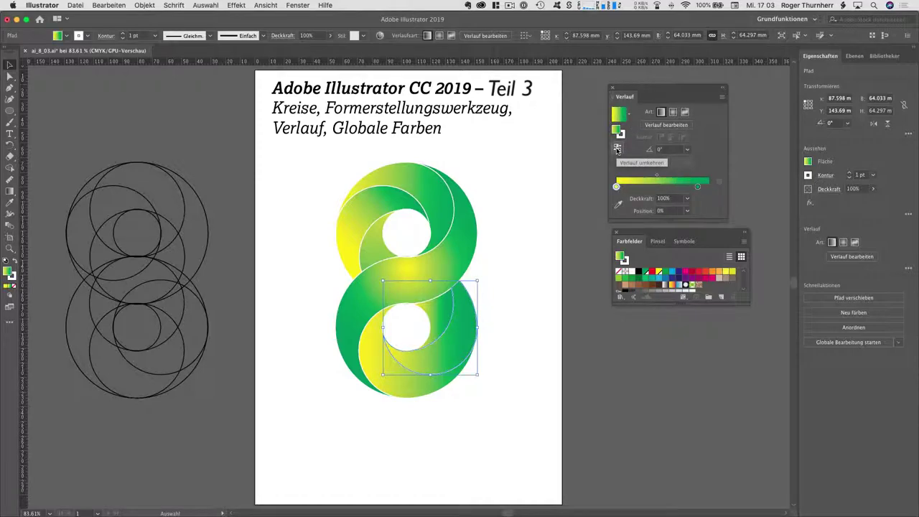
{"action": "left_click", "coordinate": [616, 149]}
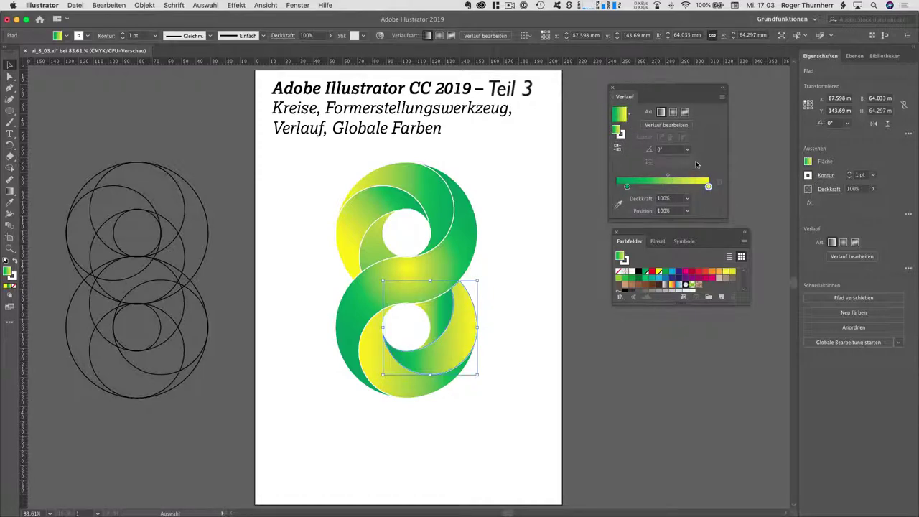
{"action": "left_click", "coordinate": [668, 149]}
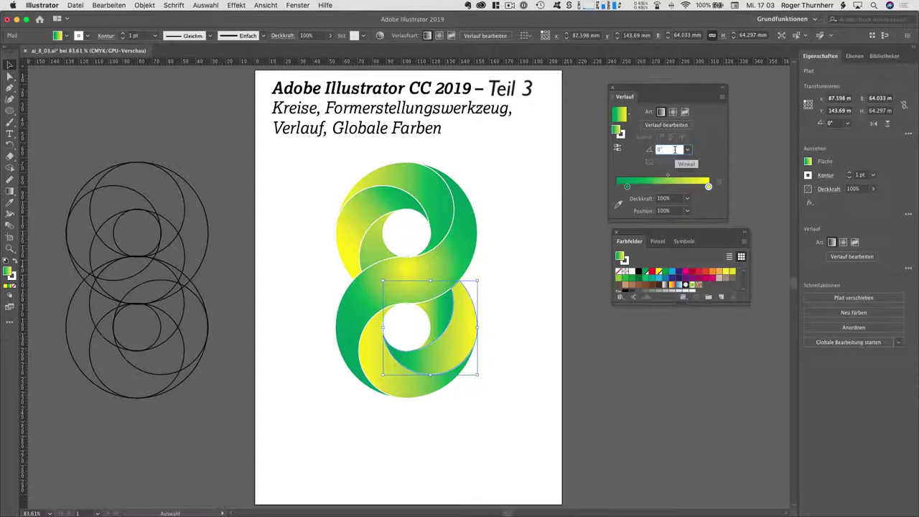
{"action": "key", "text": "shift+Up"}
{"action": "key", "text": "shift+Up"}
{"action": "key", "text": "shift+Up"}
{"action": "key", "text": "shift+Up"}
{"action": "key", "text": "shift+Up"}
{"action": "key", "text": "shift+Up"}
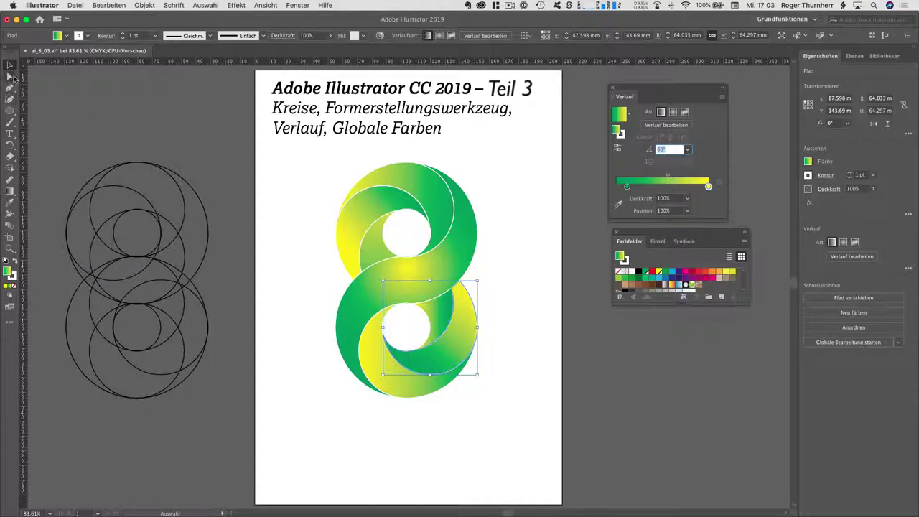
{"action": "left_click", "coordinate": [10, 65]}
Step: Eyedropper the lower loop's gradient onto the upper-left loop, then deselect
{"action": "left_click", "coordinate": [316, 242]}
{"action": "left_click", "coordinate": [345, 240]}
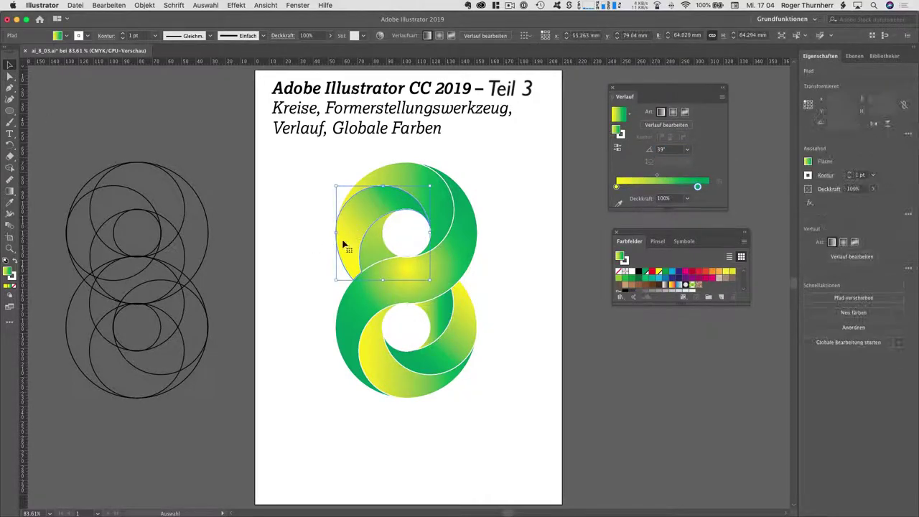
{"action": "left_click", "coordinate": [10, 203]}
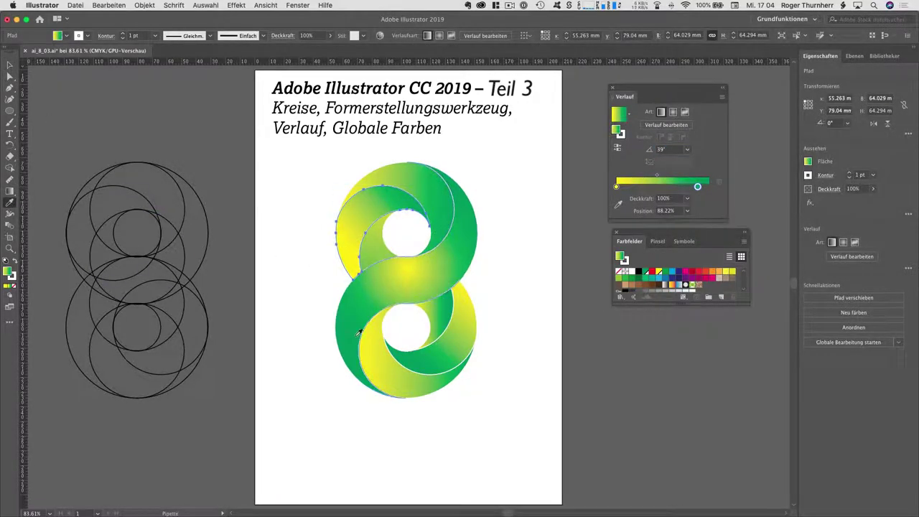
{"action": "left_click", "coordinate": [472, 339]}
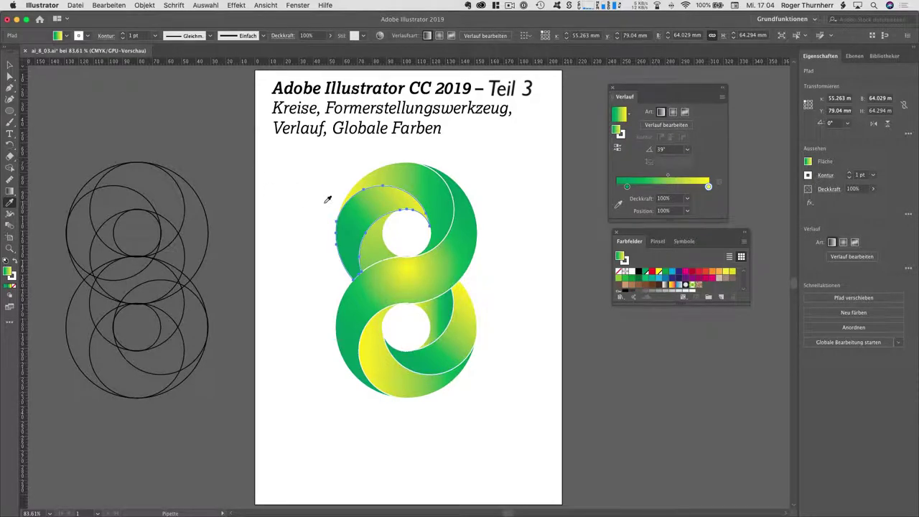
{"action": "key", "text": "v"}
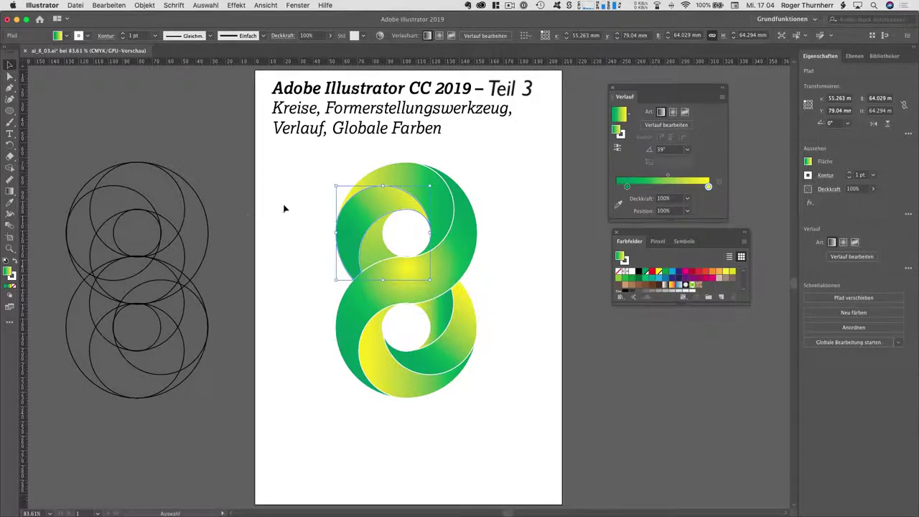
{"action": "left_click", "coordinate": [286, 207]}
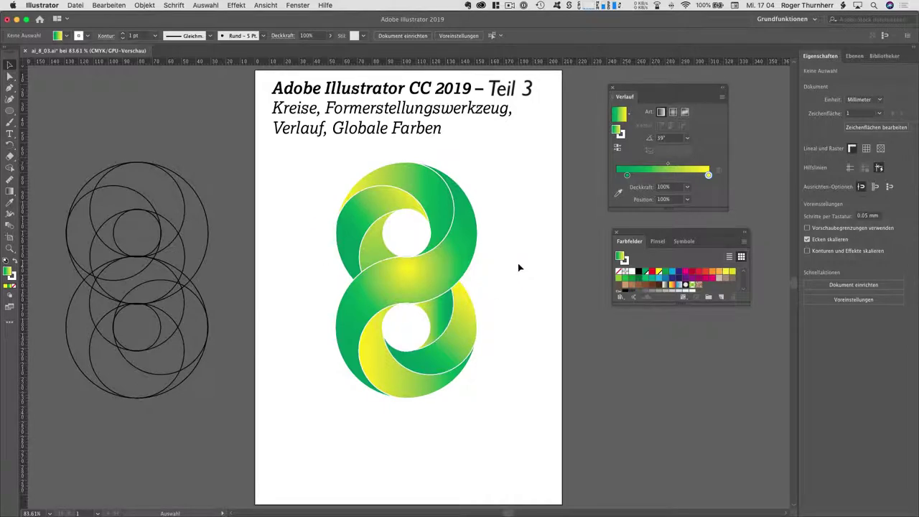
Step: Redefine the global CMYK Rot swatch as C0 M100 Y100 K0 and preview the red figure-8 gradients
{"action": "double_click", "coordinate": [645, 272]}
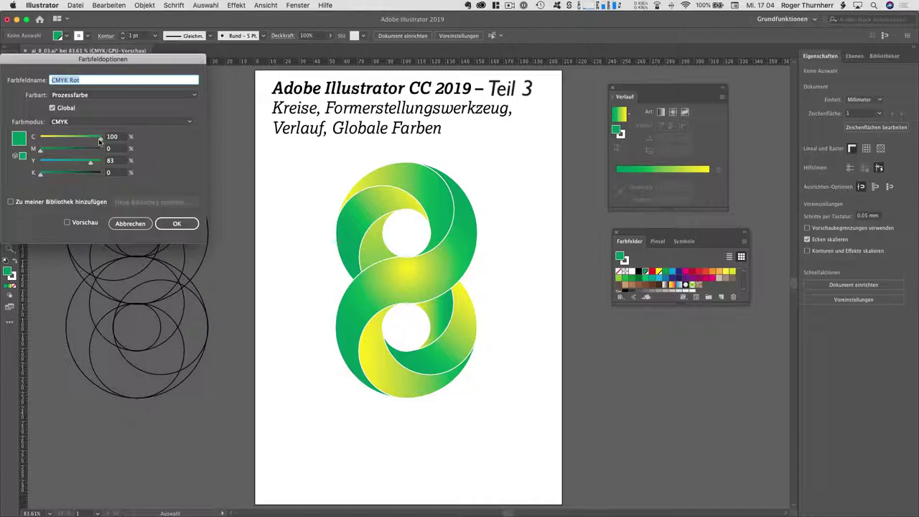
{"action": "mouse_move", "coordinate": [100, 142]}
{"action": "left_mouse_down"}
{"action": "mouse_move", "coordinate": [40, 138]}
{"action": "mouse_move", "coordinate": [100, 149]}
{"action": "left_mouse_up"}
{"action": "left_click", "coordinate": [42, 149]}
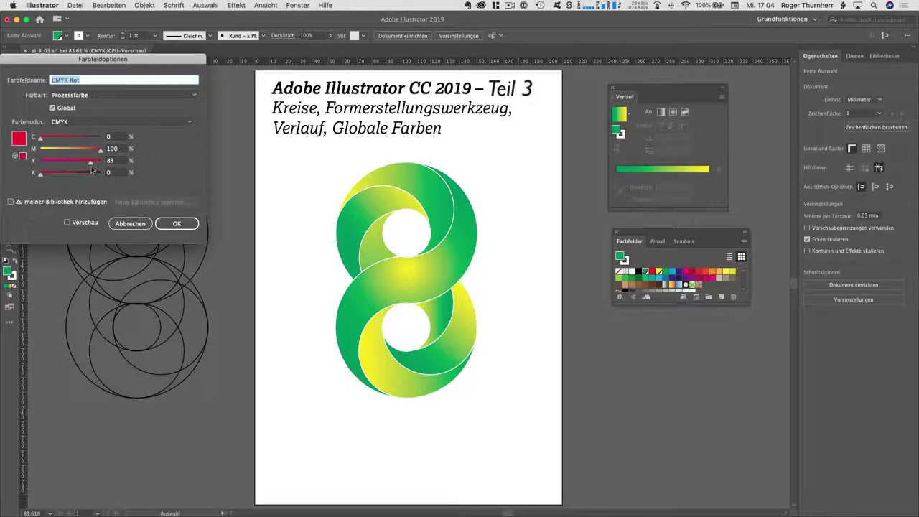
{"action": "left_click_drag", "start_coordinate": [91, 163], "coordinate": [102, 160]}
{"action": "left_click", "coordinate": [80, 225]}
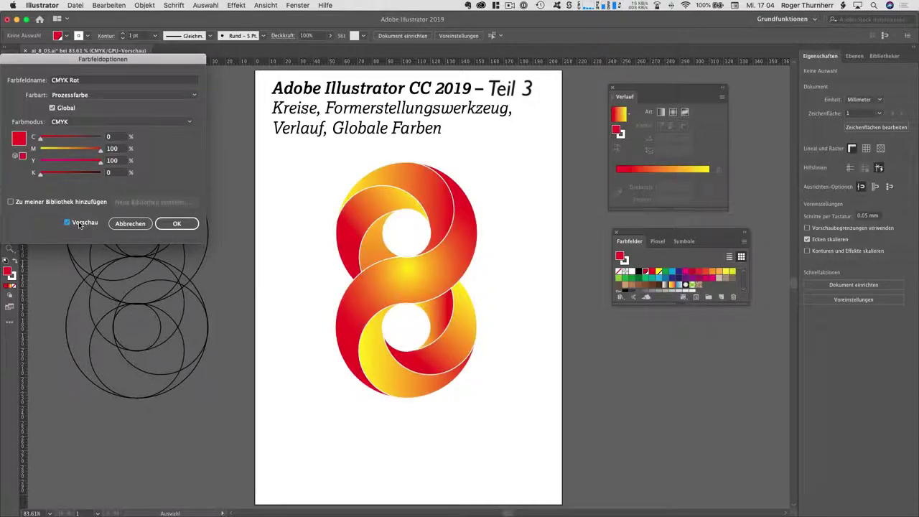